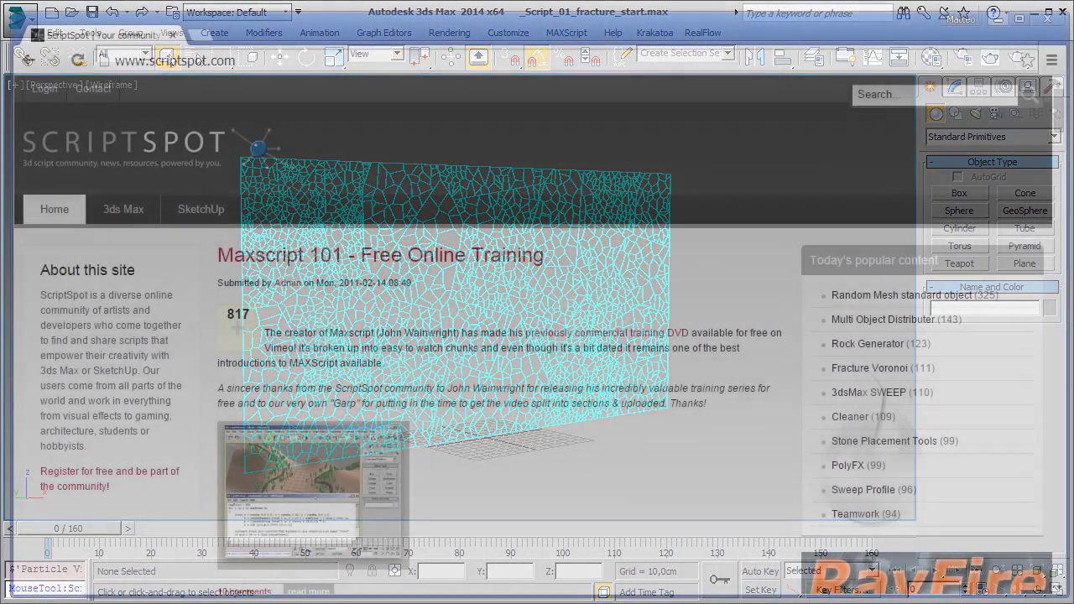
- Search the ScriptSpot site for 'fracture'
left_click(898, 95)
type("f")
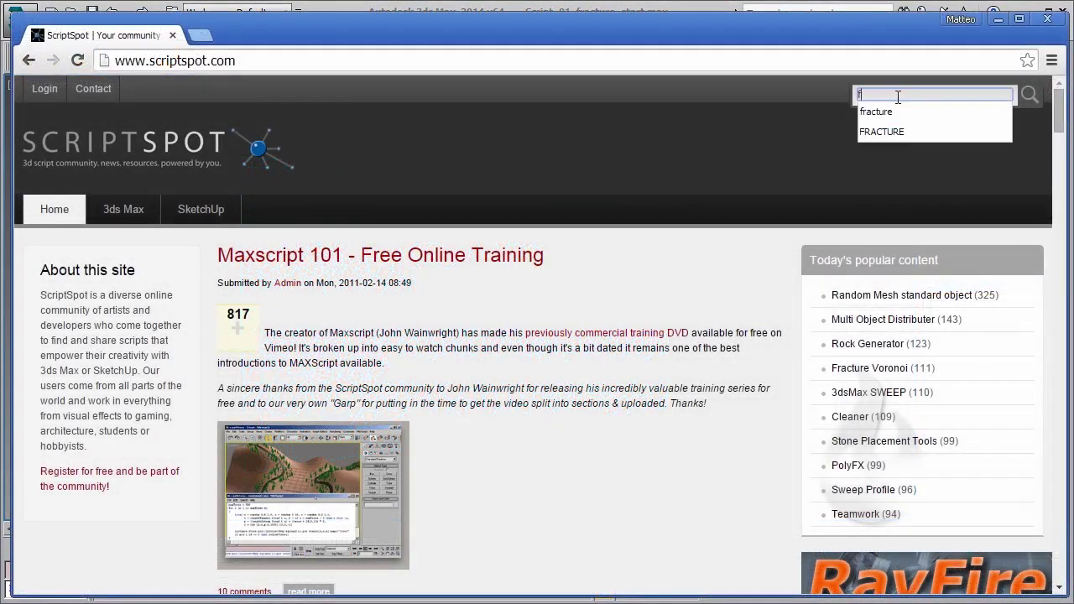
type("racture")
key("Down")
key("Down")
key("Return")
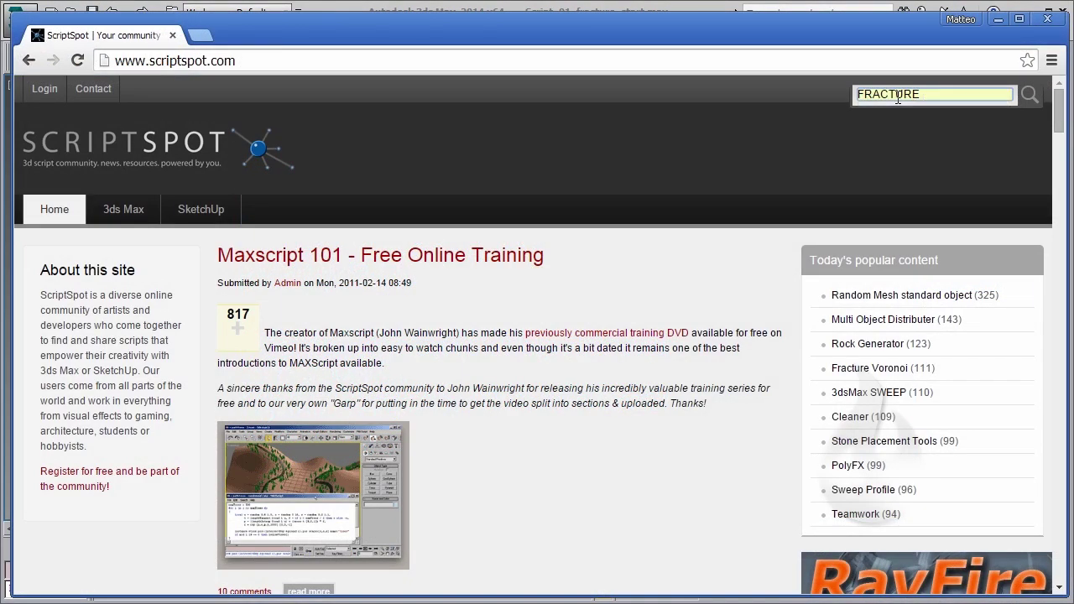
left_click(1030, 95)
- Open the Fracture Voronoi and Fracture results in new tabs and view the Fracture Voronoi page
scroll(611, 361, "down", 3)
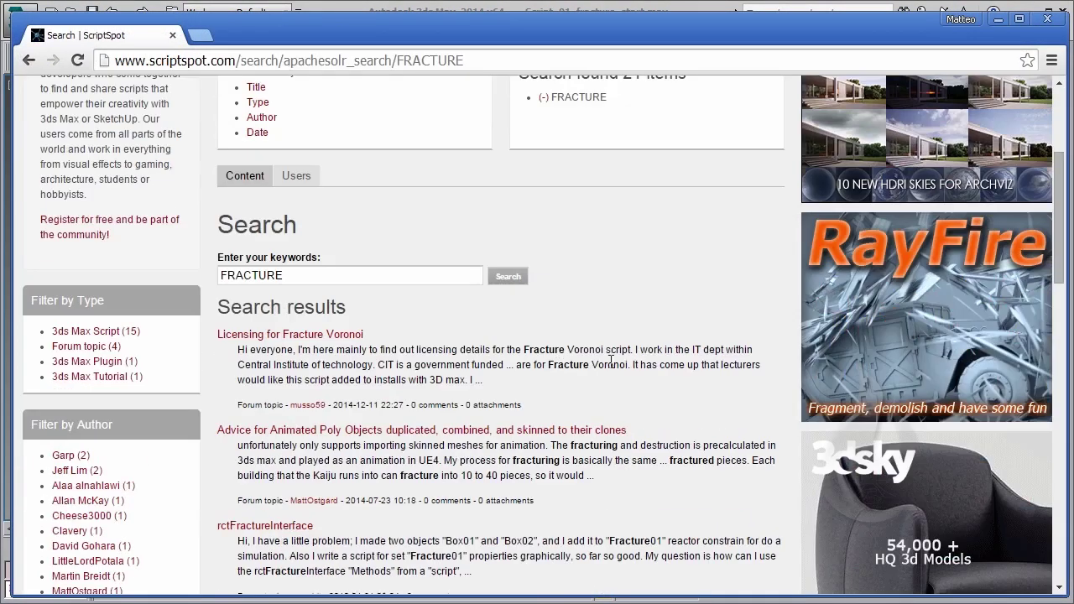
scroll(647, 349, "down", 1)
scroll(647, 349, "down", 2)
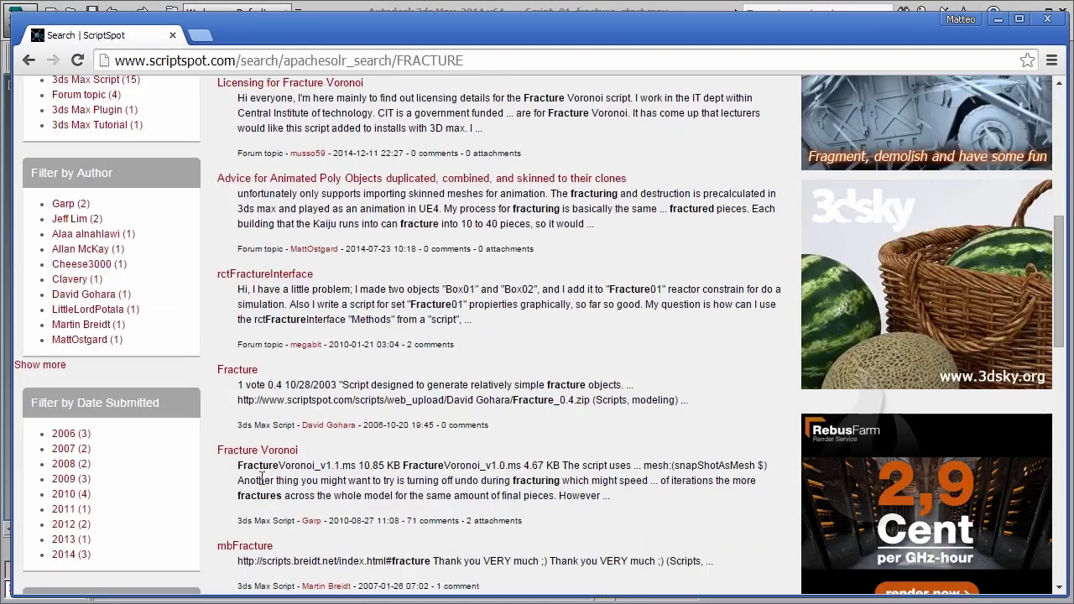
middle_click(258, 450)
right_click(237, 370)
left_click(302, 377)
left_click(258, 35)
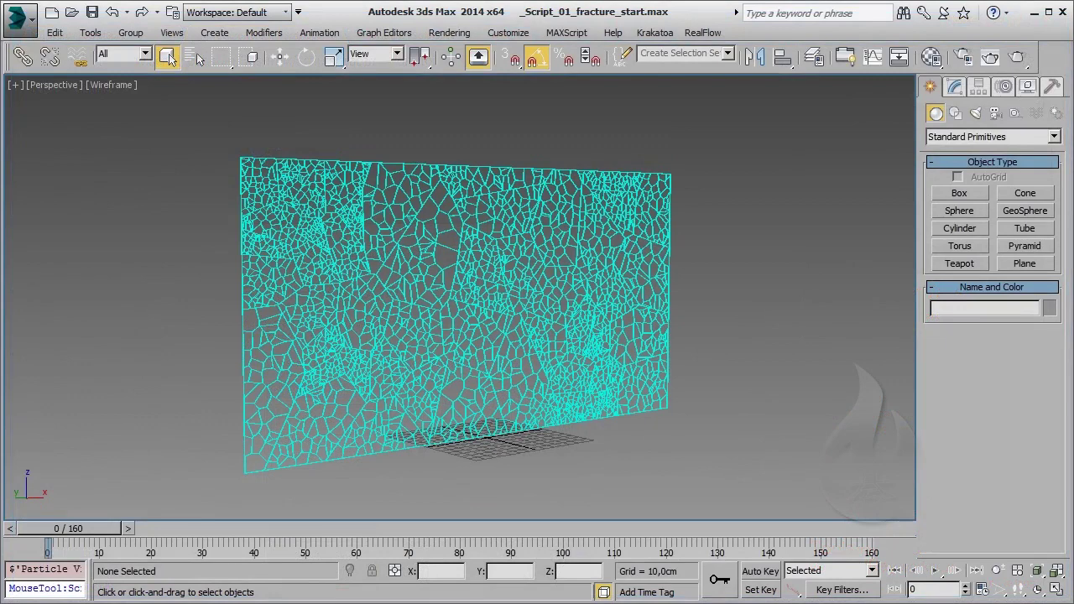
- In Particle View, add an Empty Flow with a Birth Script event and open Birth Script 001's code
key("6")
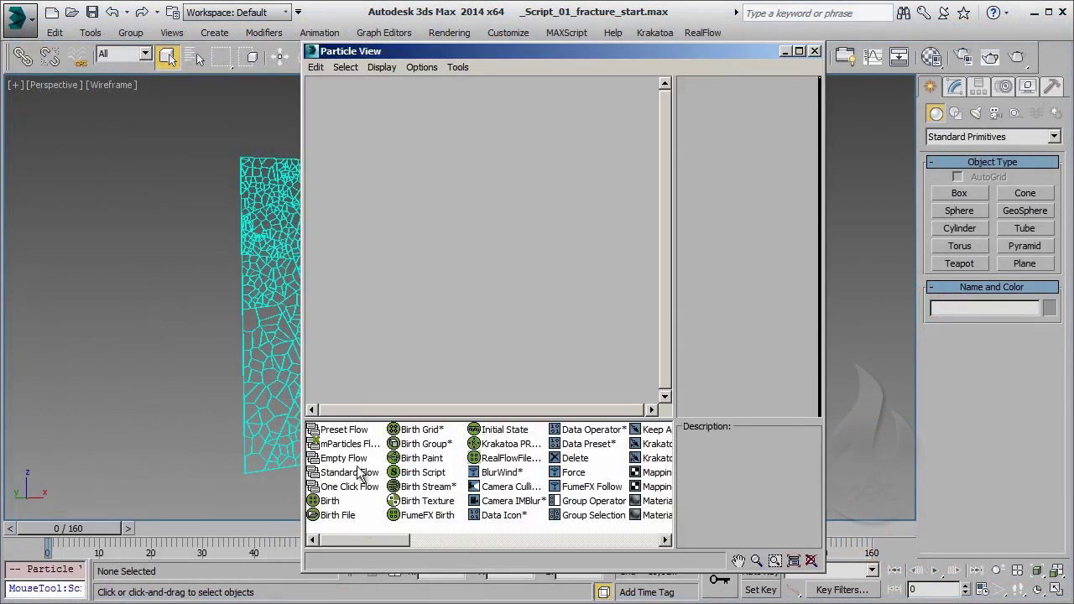
mouse_move(343, 458)
left_mouse_down()
mouse_move(356, 188)
mouse_move(335, 144)
left_mouse_up()
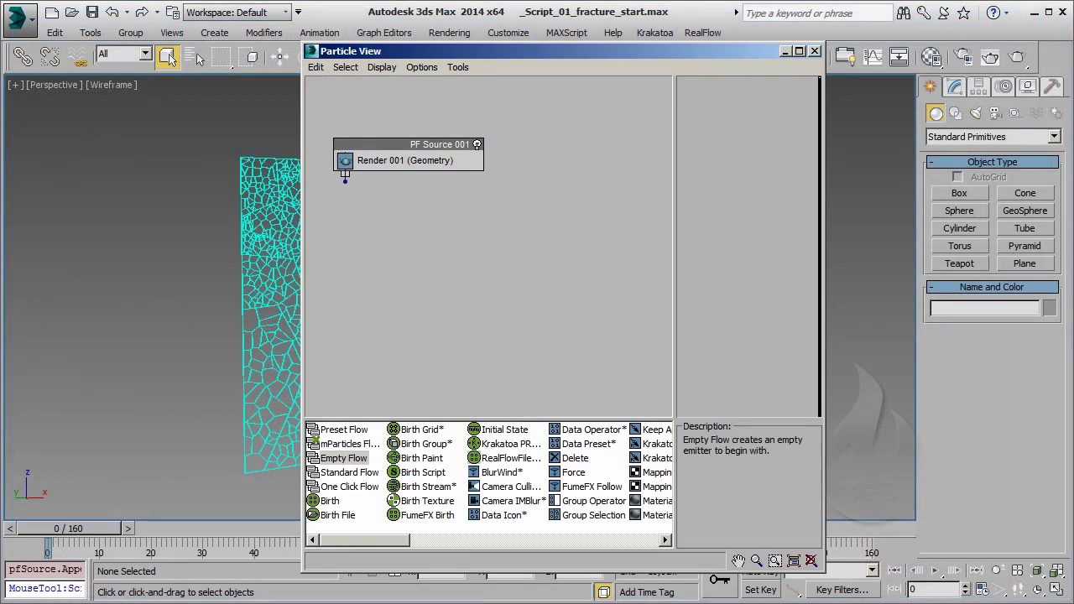
left_click_drag(422, 473, 334, 254)
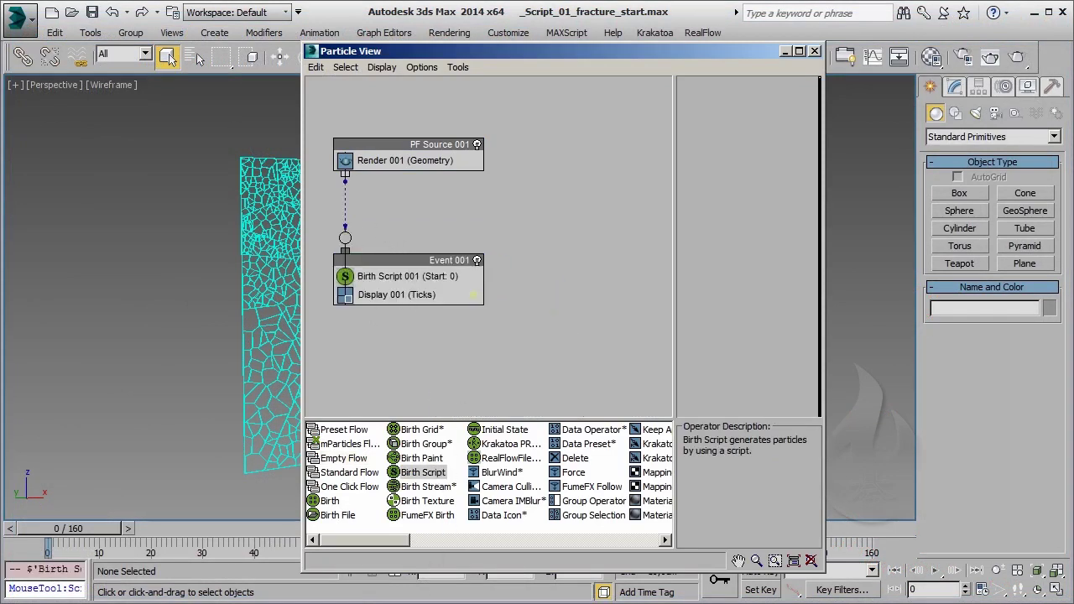
left_click(407, 276)
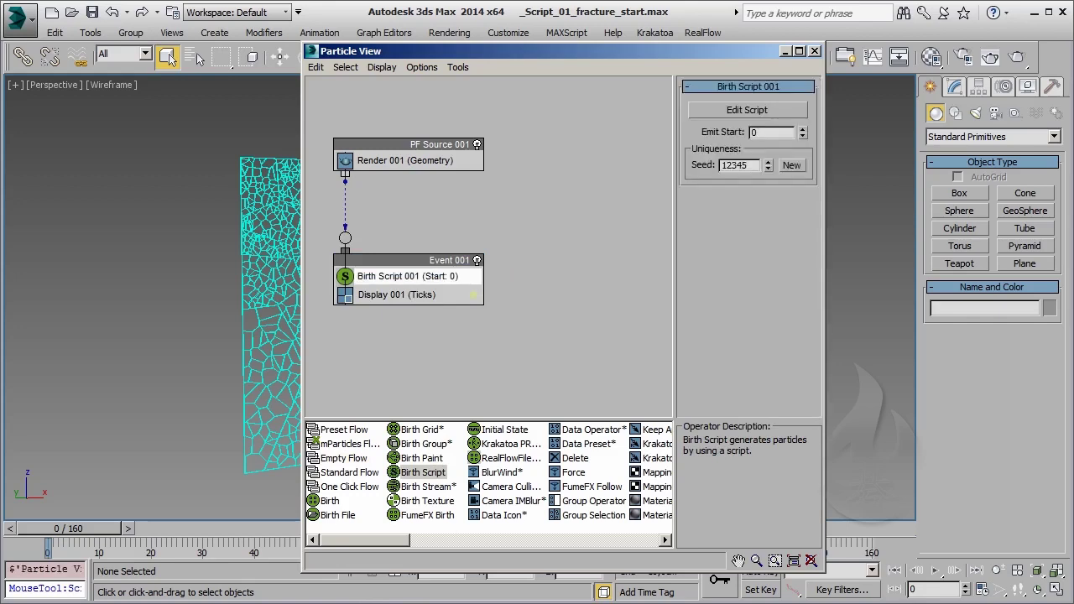
left_click(743, 112)
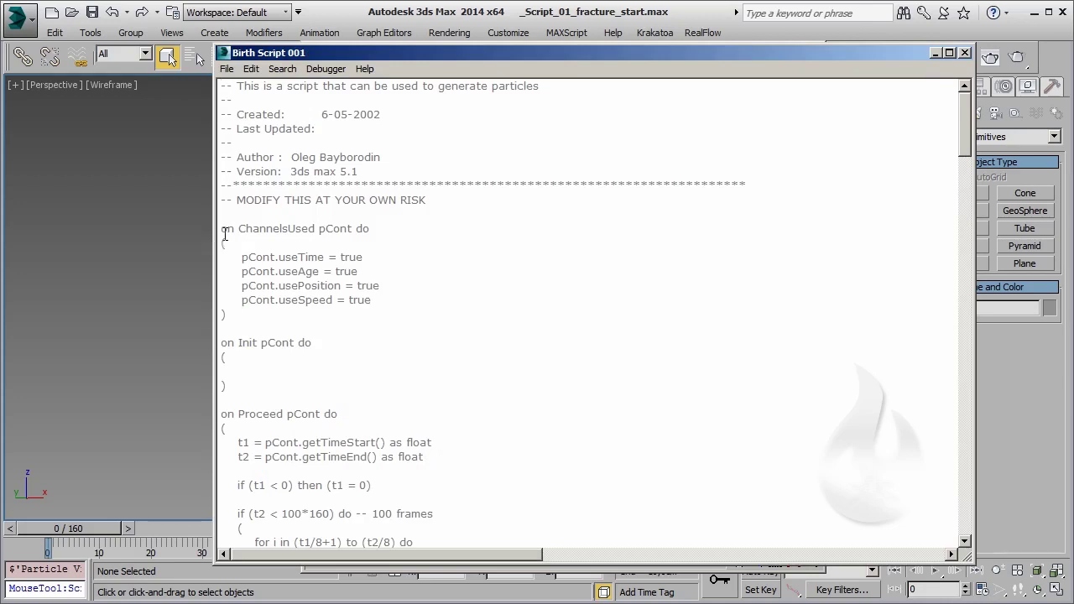
left_click_drag(221, 228, 405, 332)
left_click(405, 332)
left_click_drag(238, 257, 398, 258)
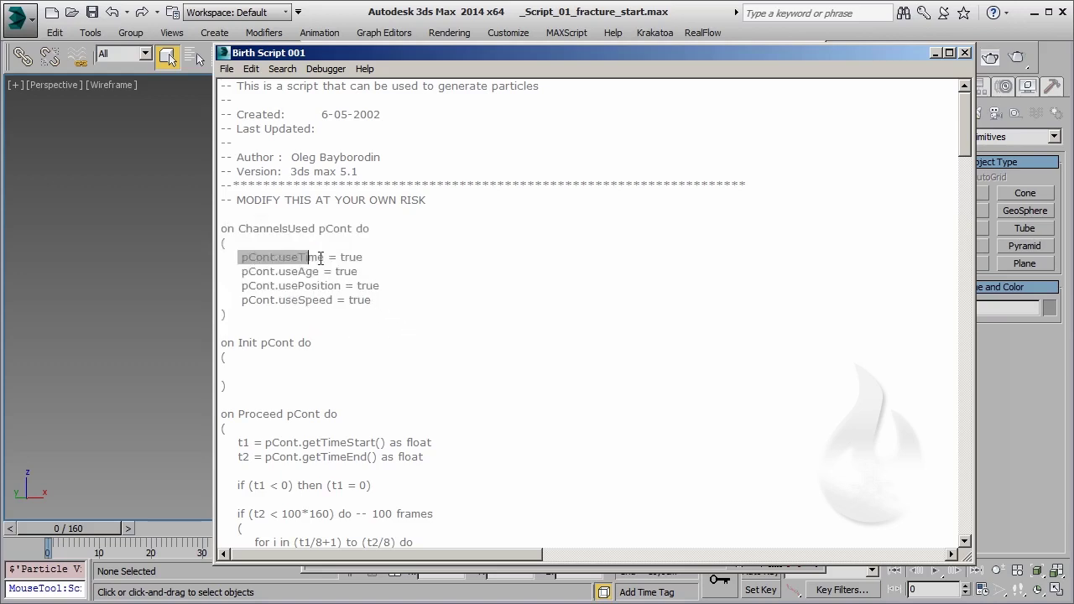
left_click(462, 344)
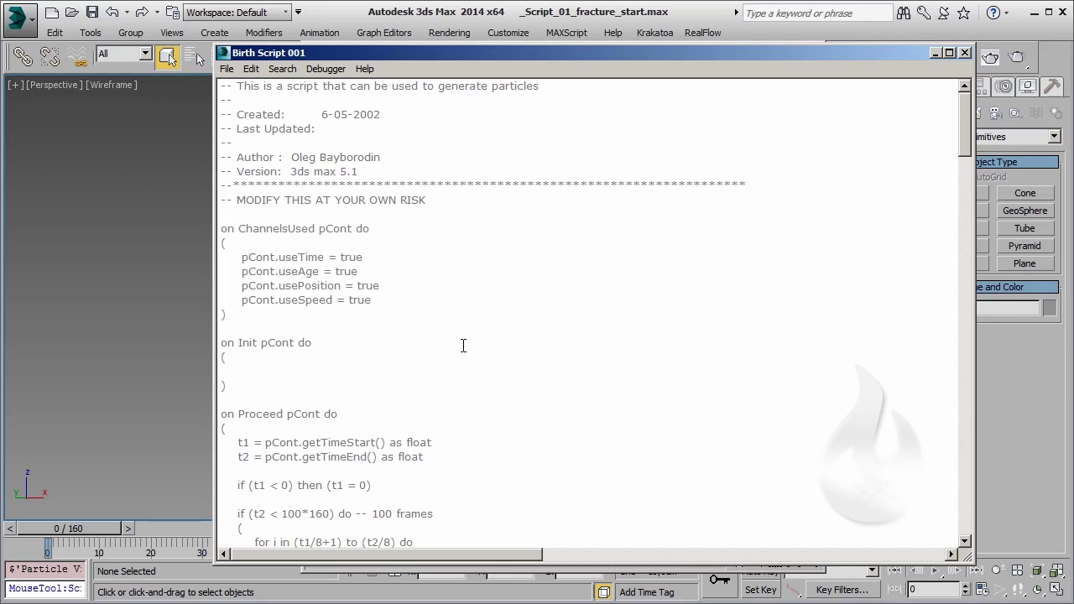
scroll(463, 346, "up", 2, "ctrl")
scroll(462, 346, "up", 2, "ctrl")
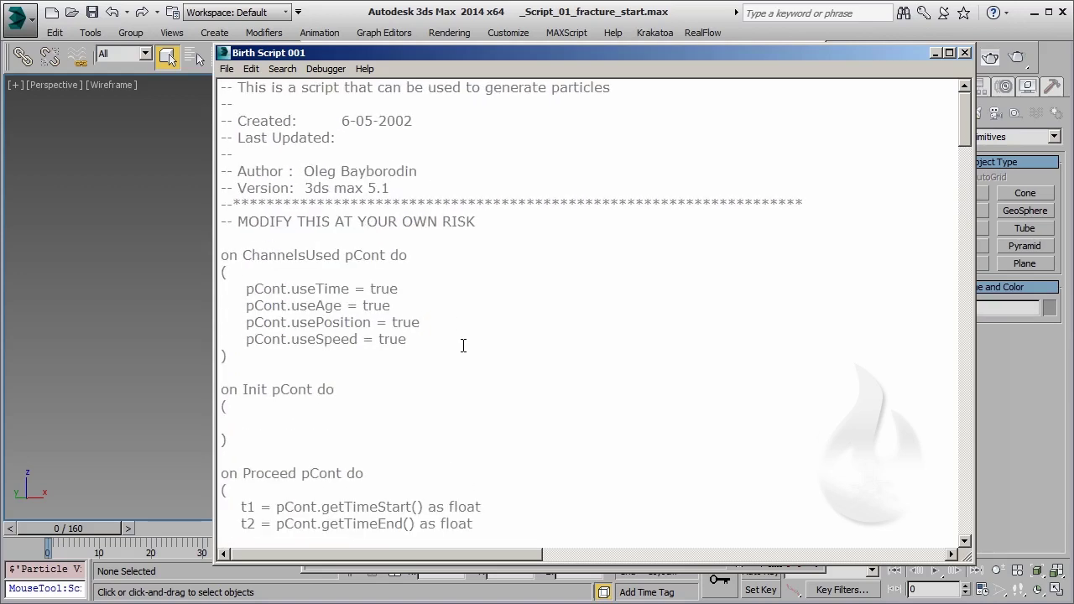
scroll(462, 346, "up", 1, "ctrl")
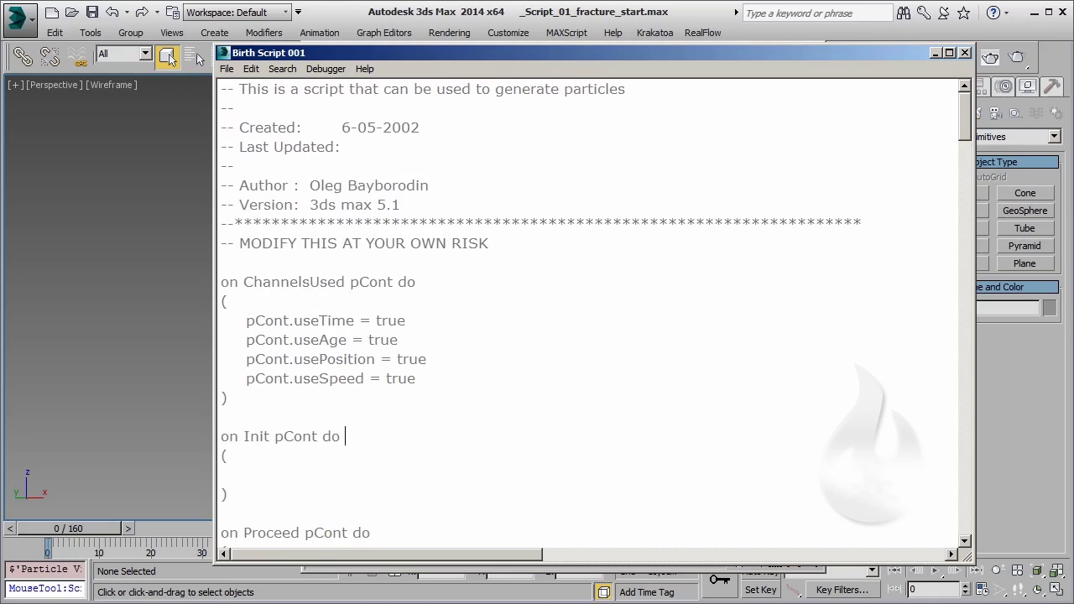
left_click_drag(428, 321, 372, 321)
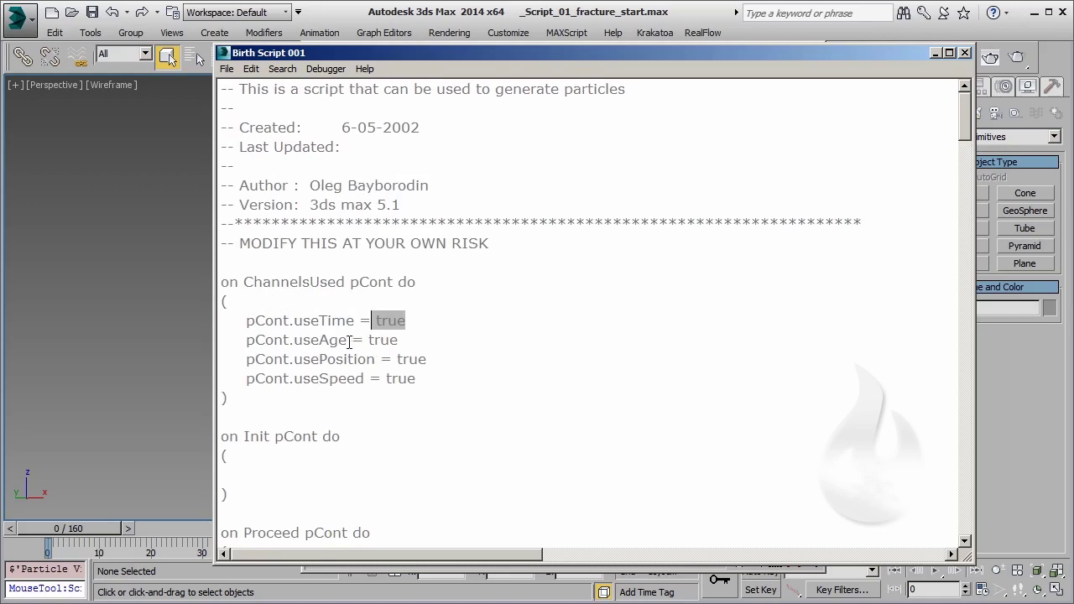
left_click_drag(347, 339, 302, 340)
left_click_drag(375, 359, 311, 359)
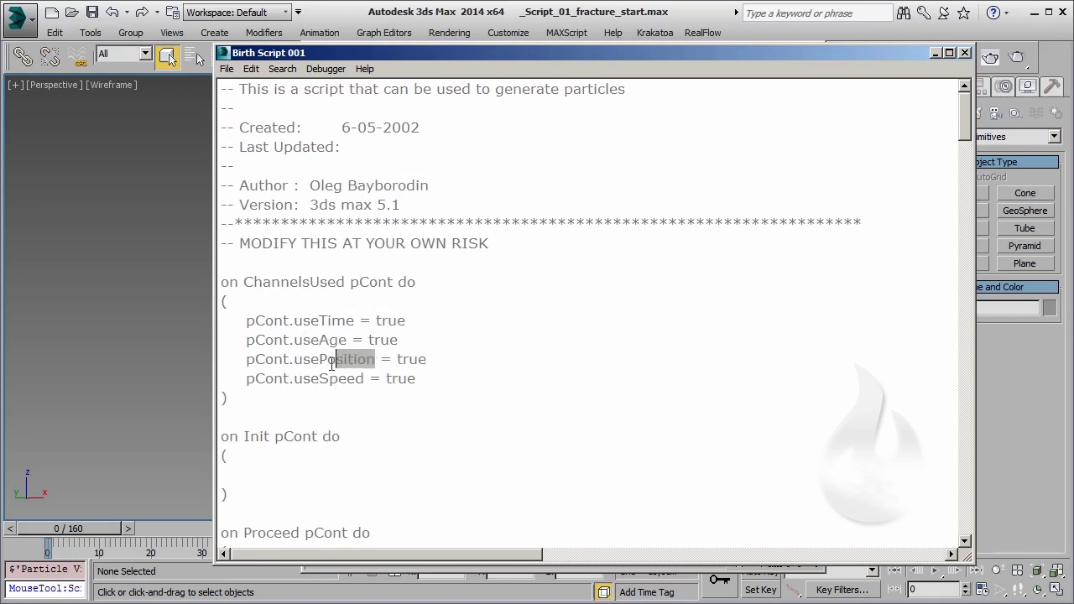
left_click_drag(373, 379, 295, 379)
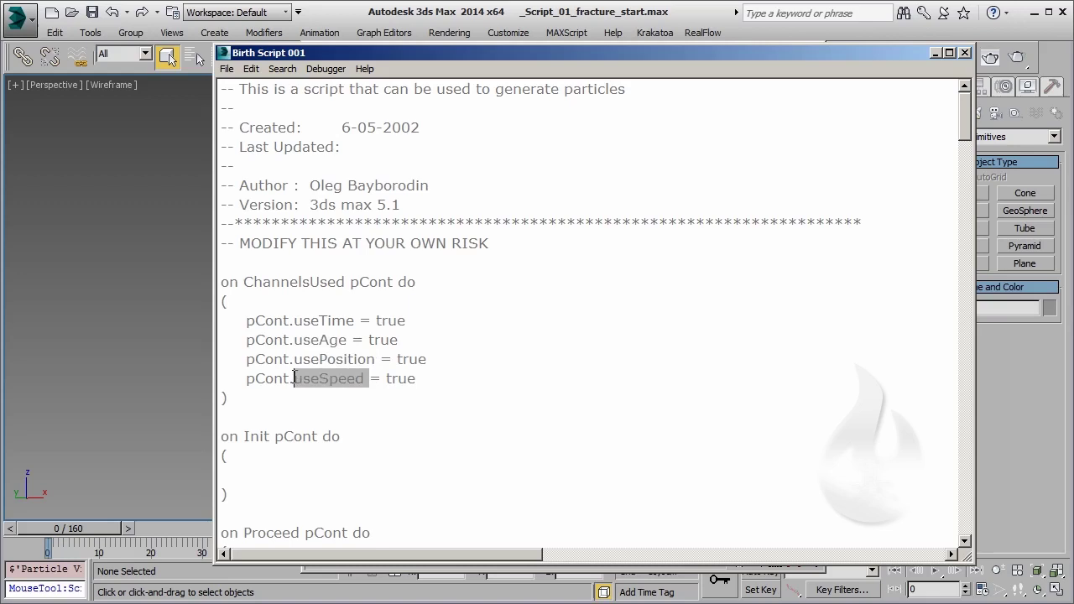
left_click(408, 438)
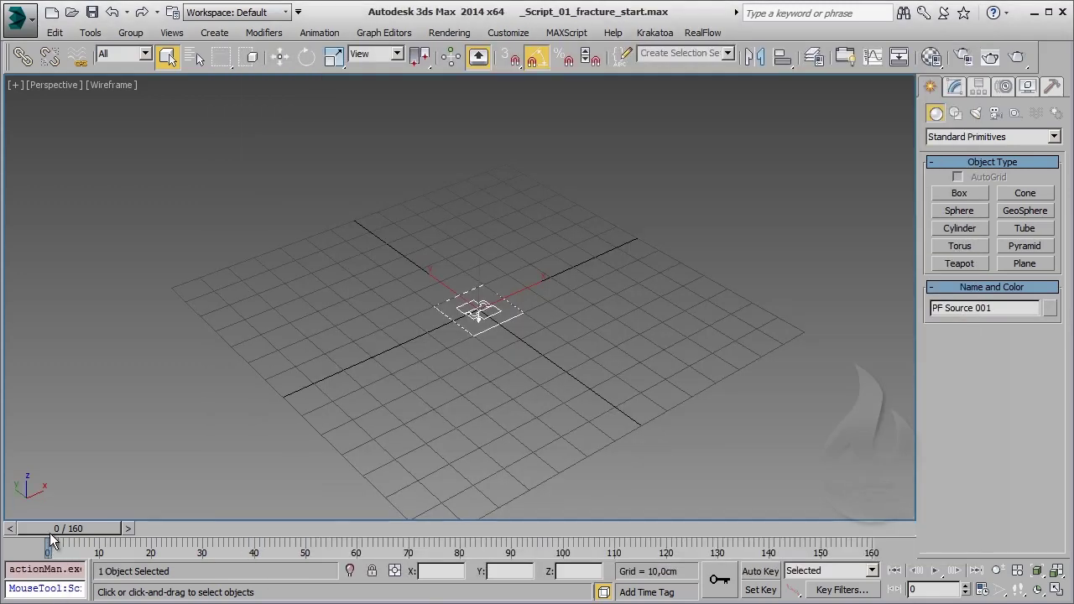
left_click_drag(57, 531, 340, 546)
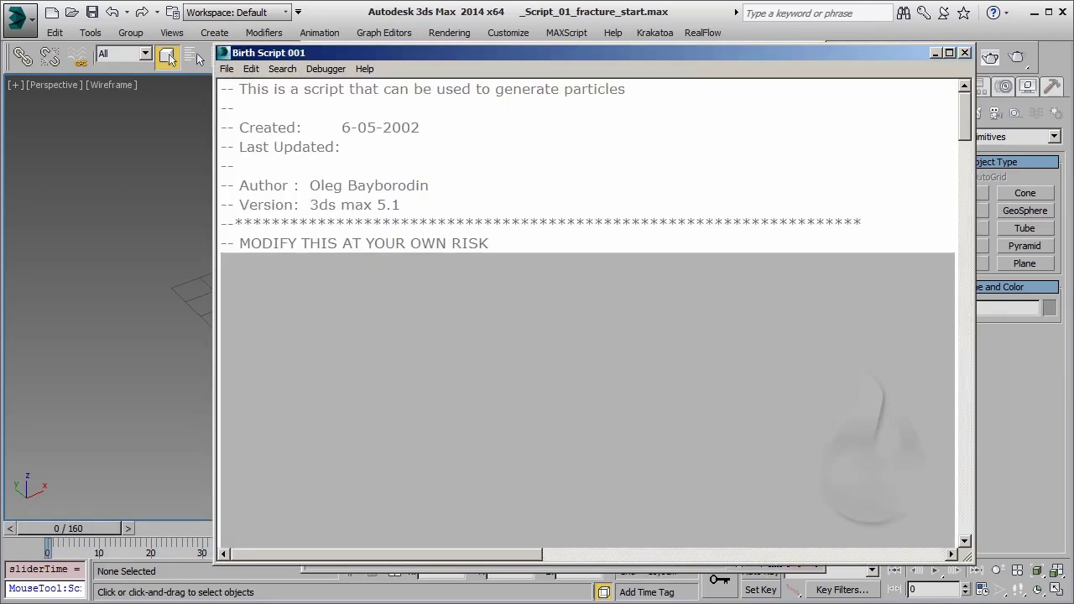
scroll(484, 314, "down", 4)
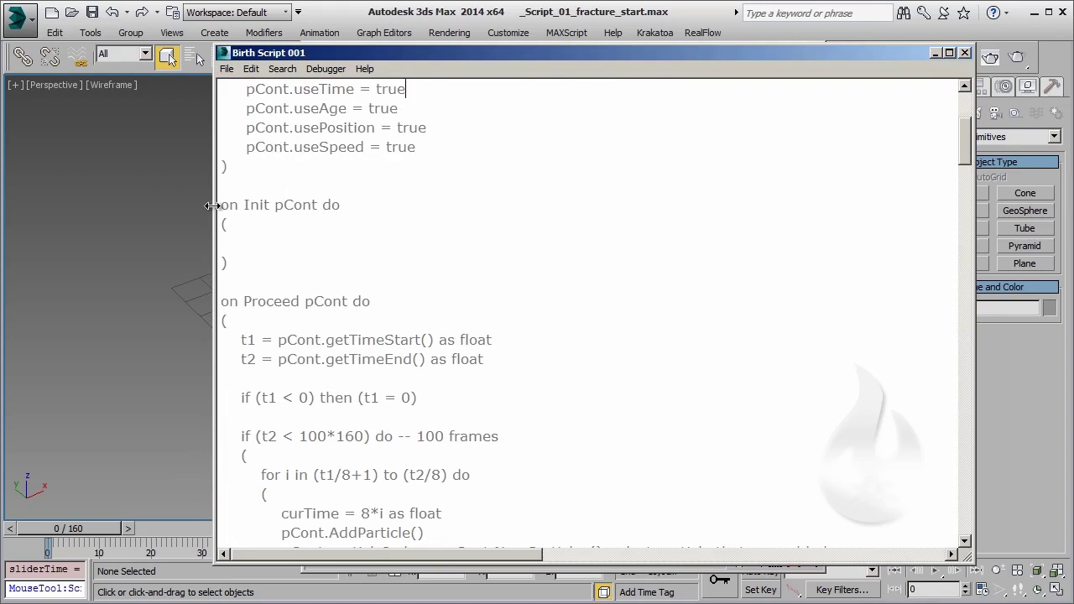
left_click_drag(220, 204, 267, 282)
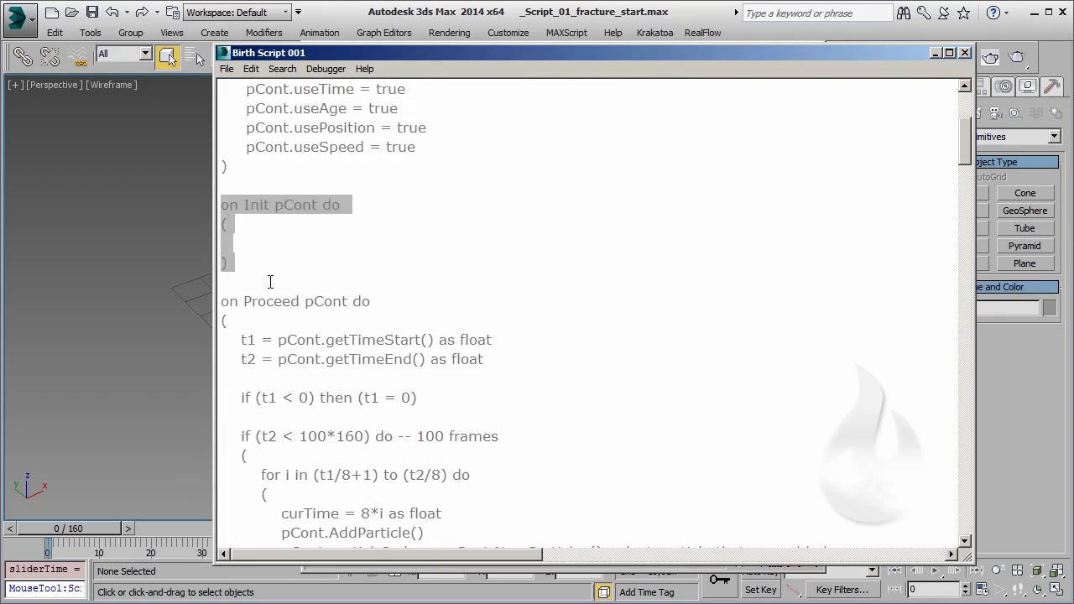
left_click(508, 289)
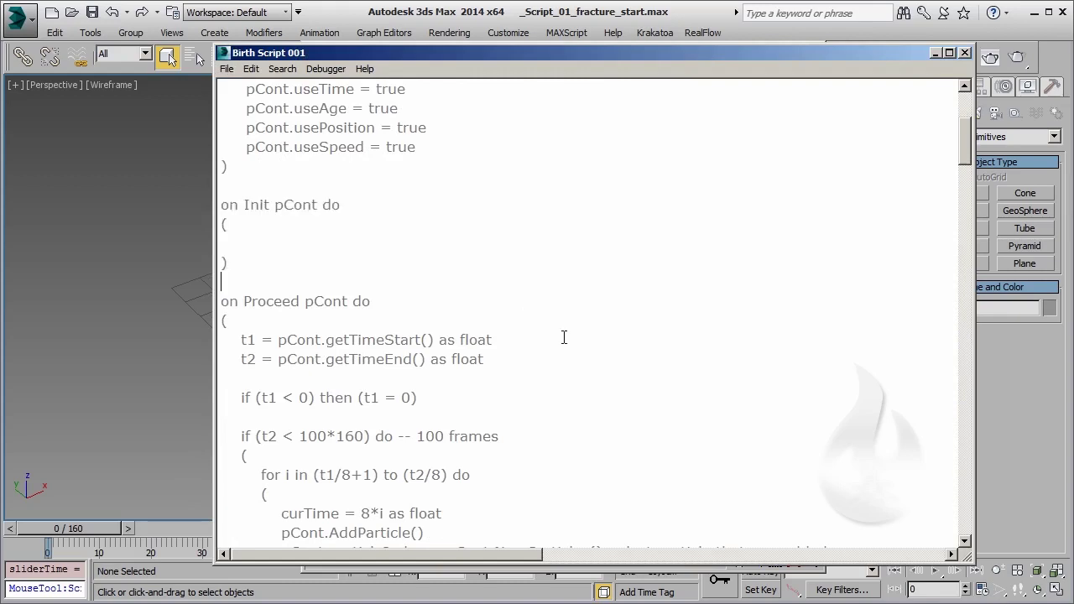
scroll(564, 337, "down", 1)
scroll(564, 338, "down", 1)
scroll(564, 337, "down", 1)
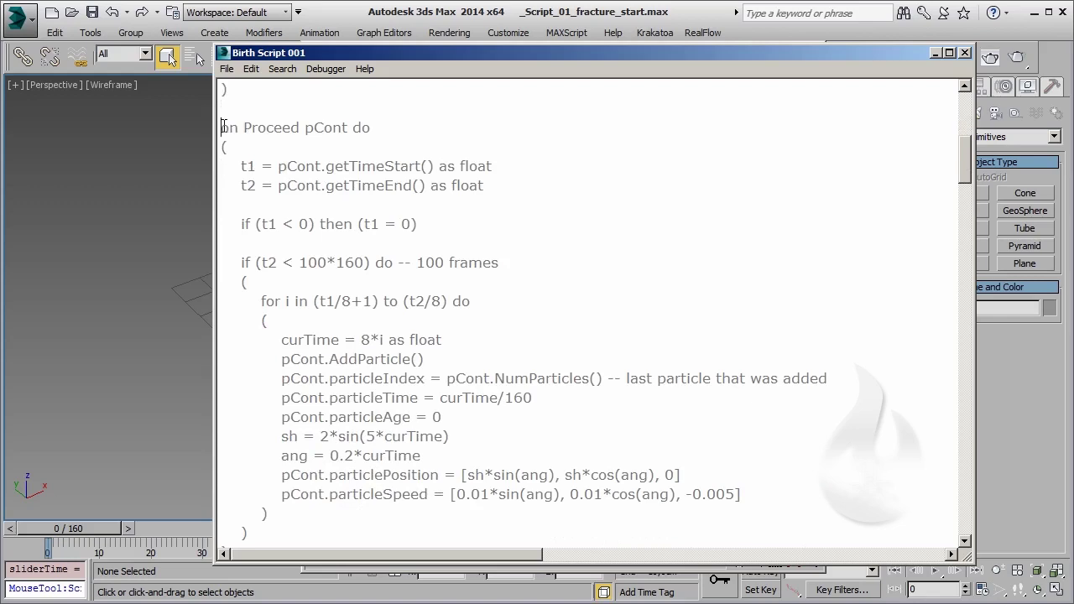
left_click_drag(221, 128, 248, 284)
mouse_move(294, 335)
left_mouse_down()
mouse_move(365, 538)
mouse_move(378, 538)
left_mouse_up()
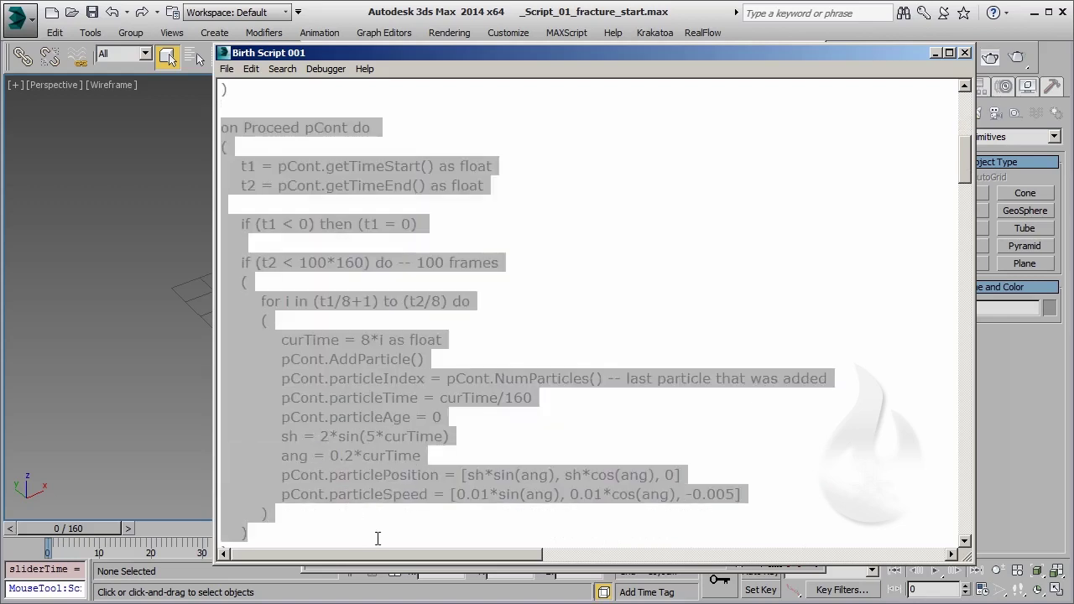
left_click(378, 538)
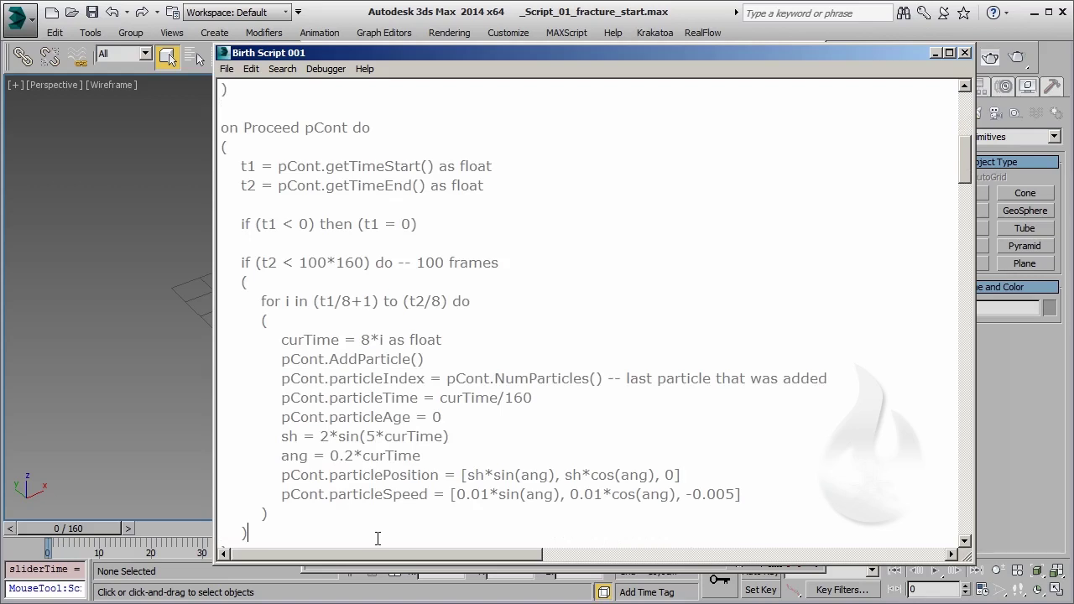
left_click_drag(241, 167, 422, 167)
left_click(350, 196)
left_click_drag(246, 185, 430, 190)
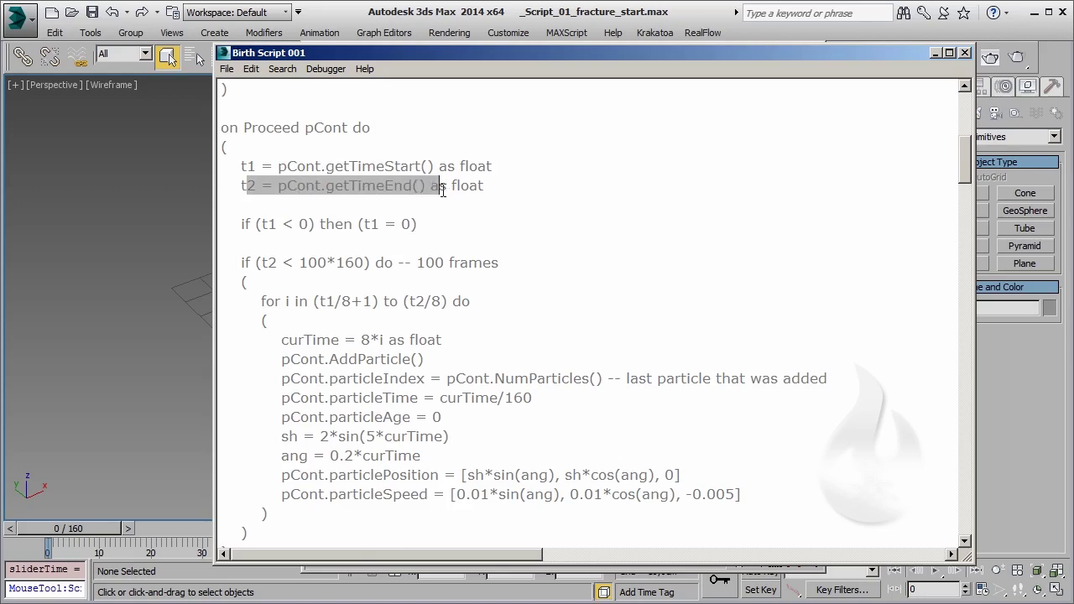
left_click(493, 191)
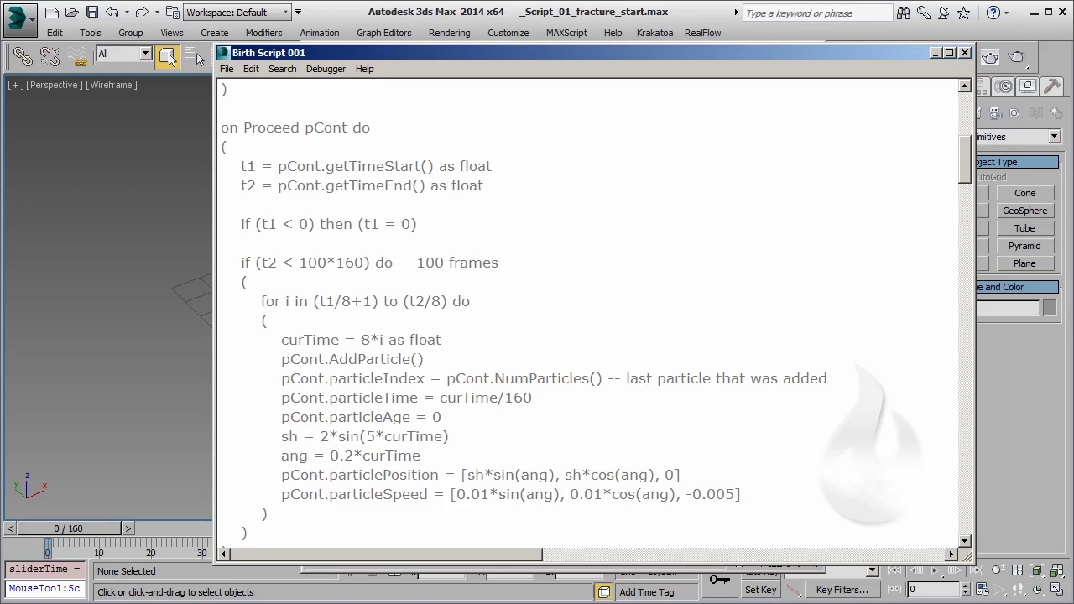
double_click(247, 224)
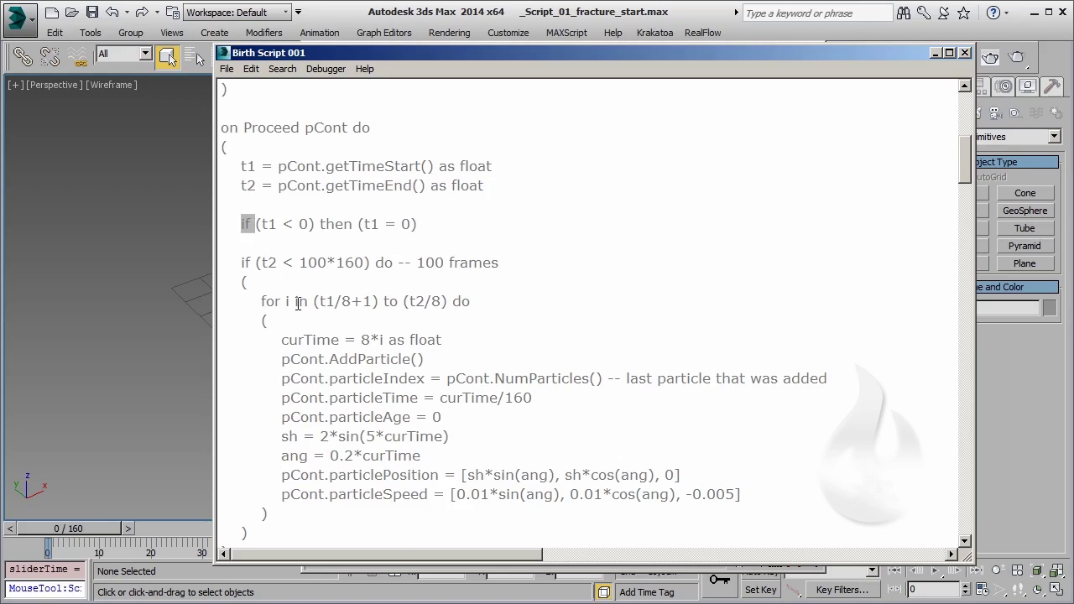
left_click(569, 275)
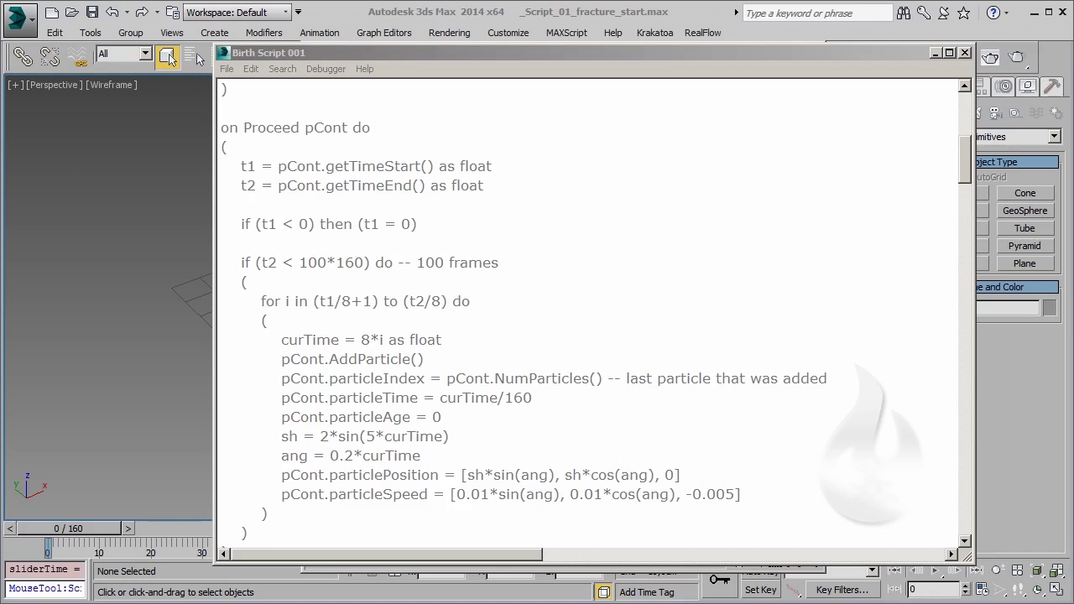
- Fix the sin call in particlePosition and set the angle to 2*curTime in the sample script
left_click(381, 338)
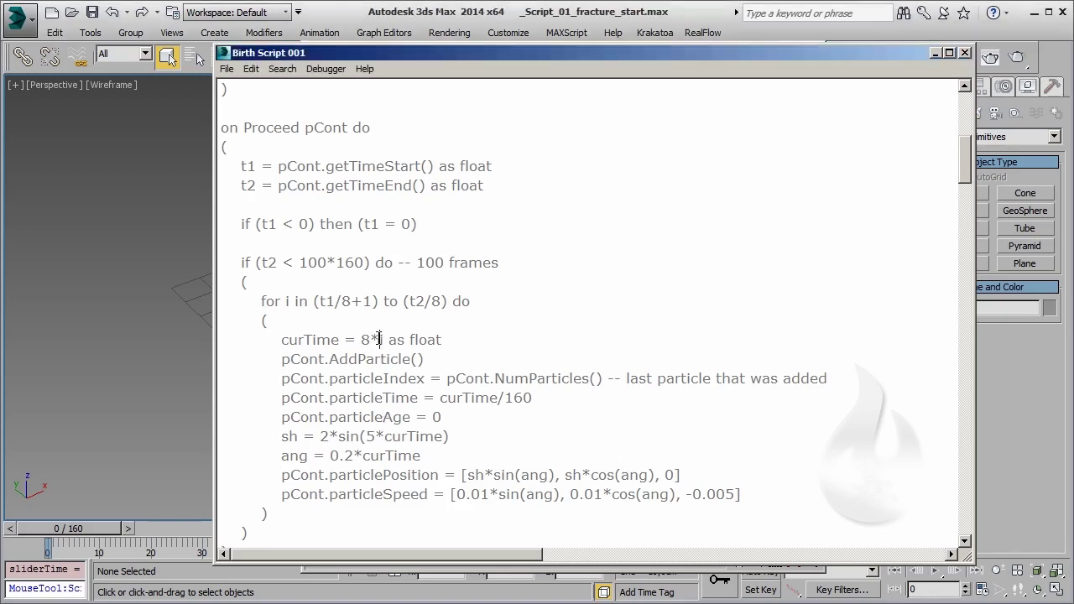
left_click(454, 341)
left_click(199, 58)
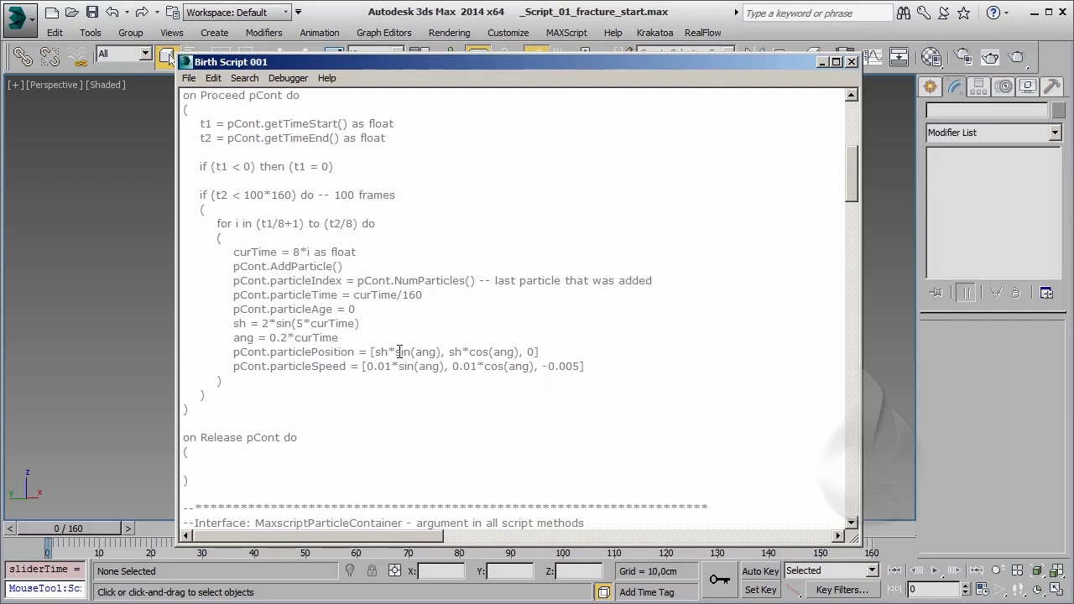
left_click_drag(396, 351, 411, 351)
type("cos")
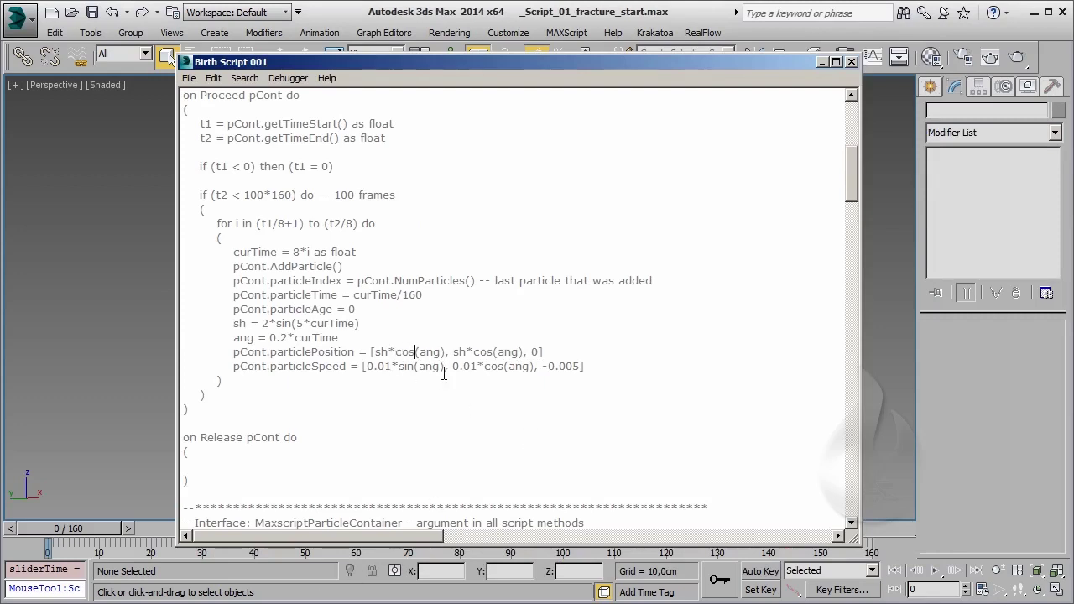
key("ctrl+shift+Right")
type("se")
key("BackSpace")
type("in")
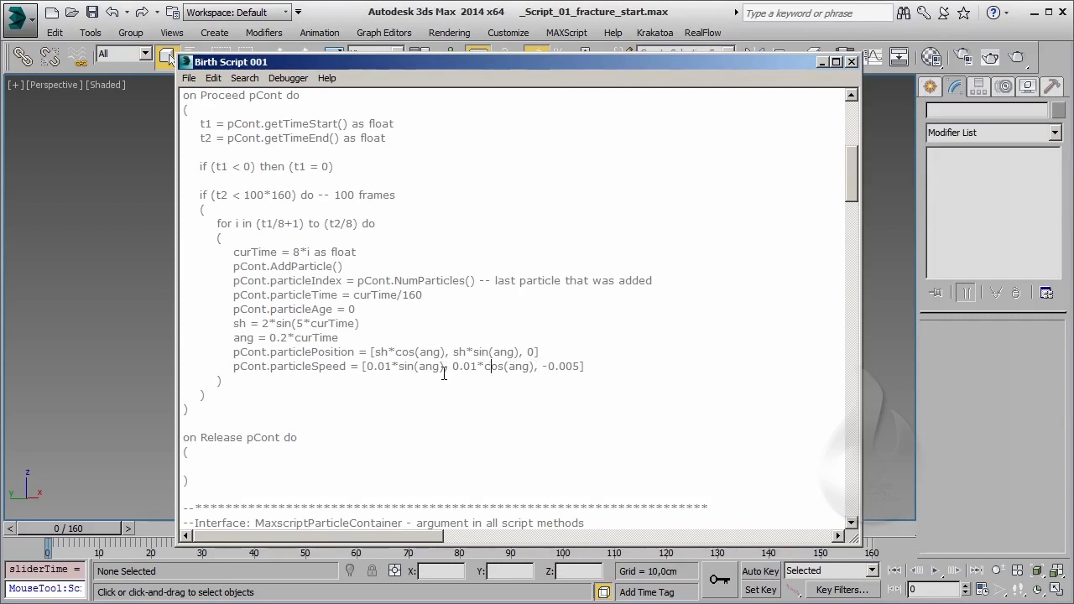
mouse_move(270, 337)
left_mouse_down()
mouse_move(288, 337)
mouse_move(269, 323)
left_mouse_up()
key("Delete")
type("2")
- Preview the particle animation, then clear all code from the Birth Script editor
left_click(936, 572)
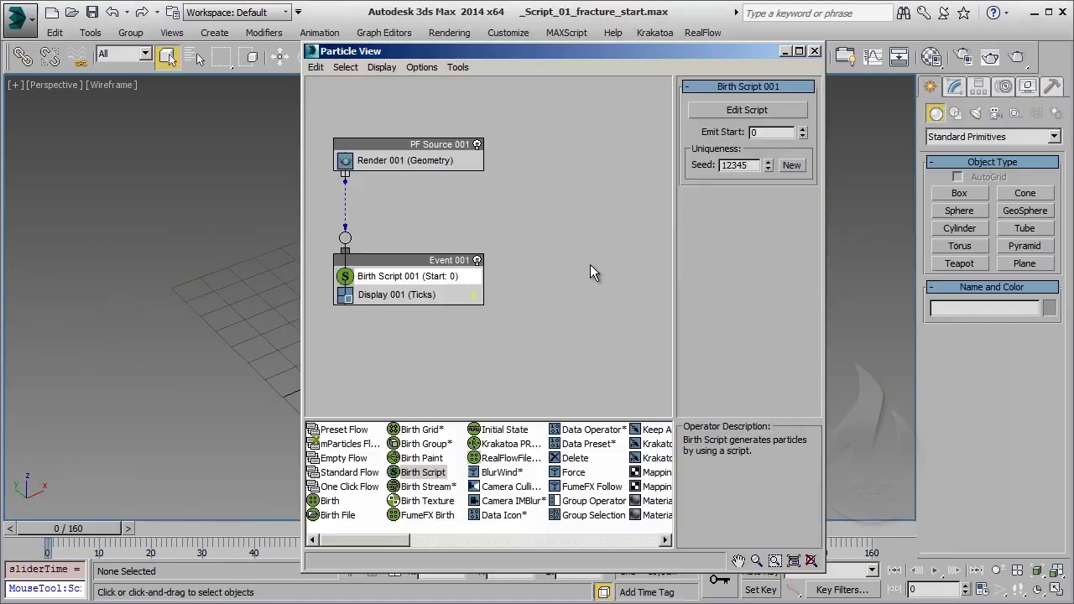
left_click(744, 106)
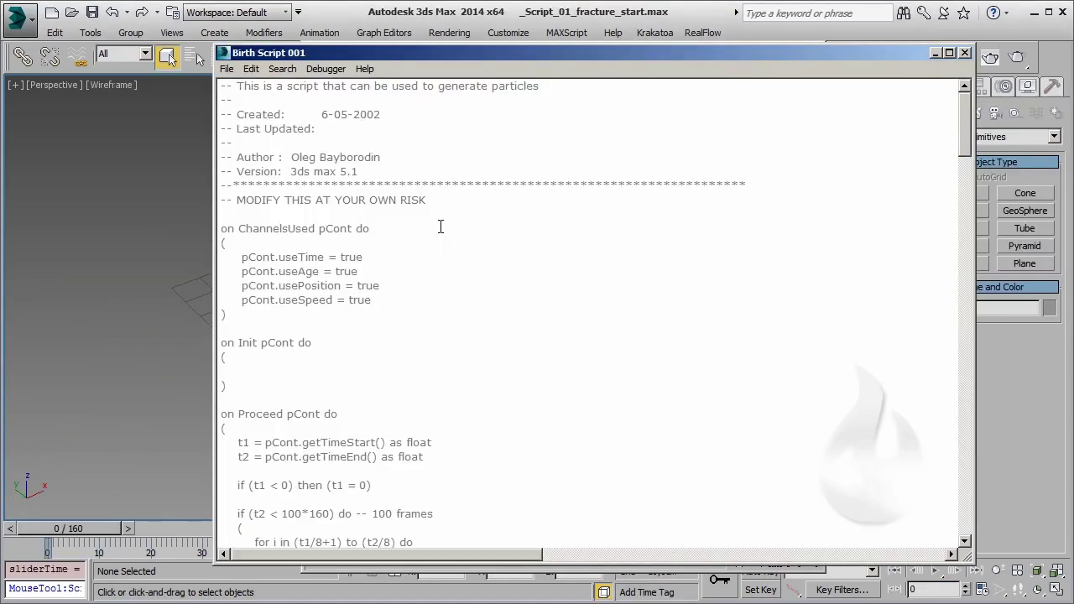
key("ctrl+a")
key("Delete")
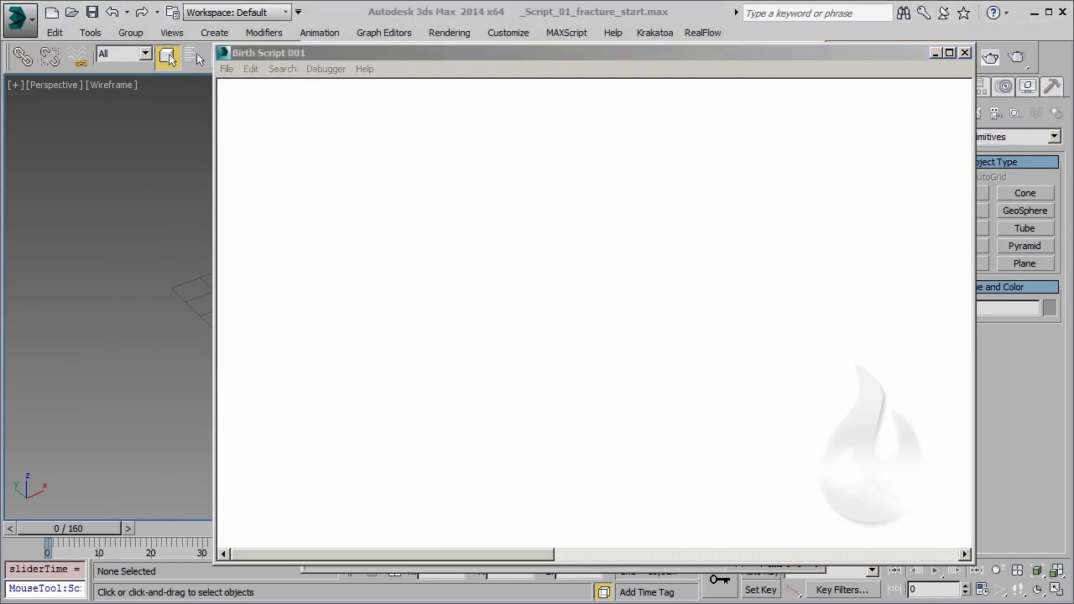
- Copy the chunk-array script from the fracture scripts text file
left_click_drag(506, 106, 515, 53)
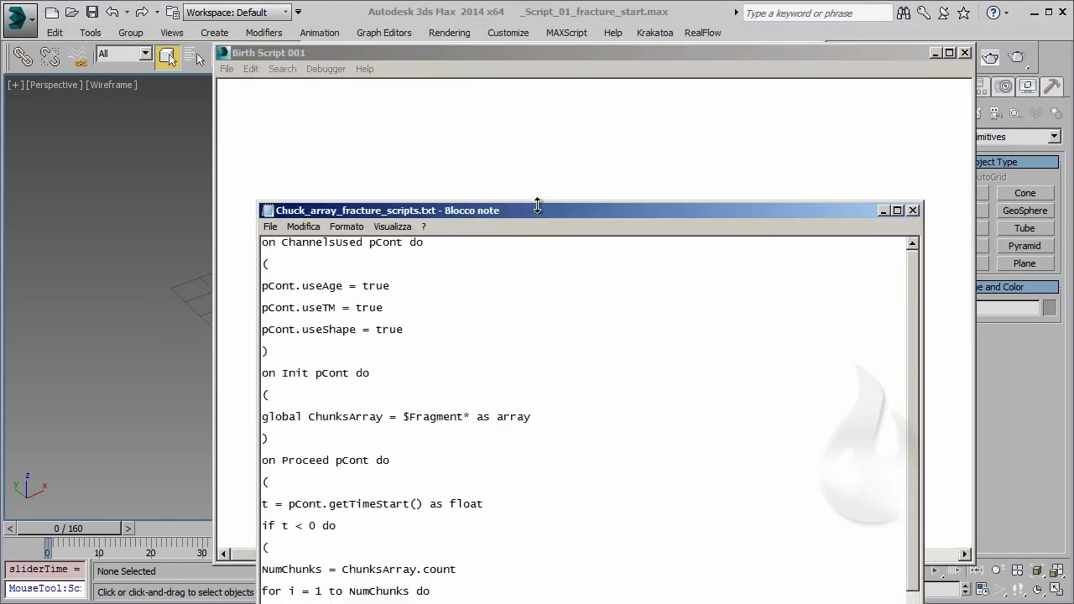
scroll(660, 223, "down", 2)
scroll(659, 223, "down", 1)
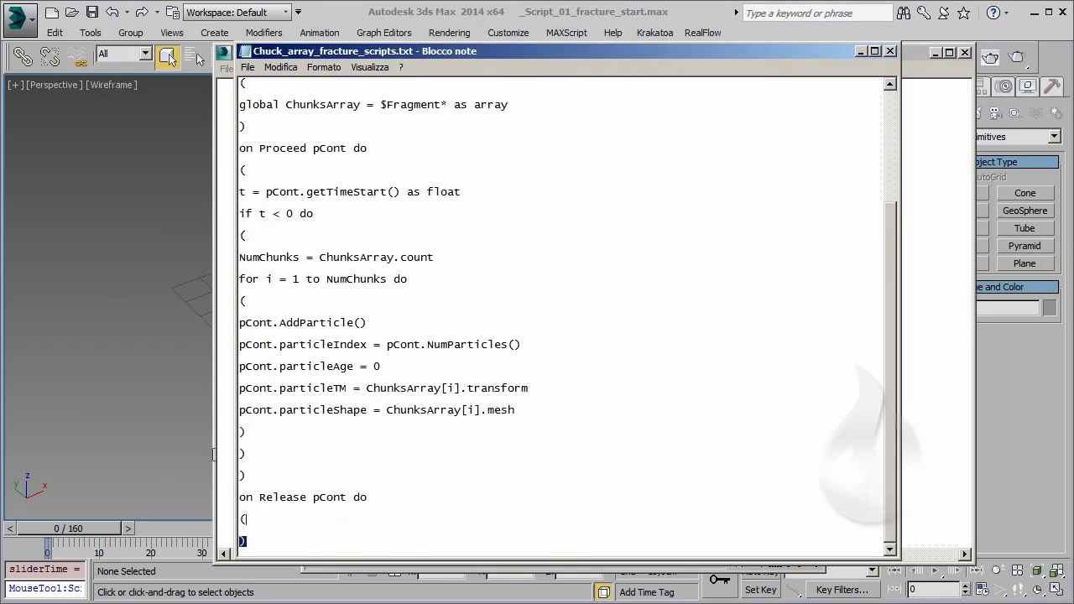
left_click_drag(290, 537, 171, 55)
right_click(283, 86)
left_click(300, 132)
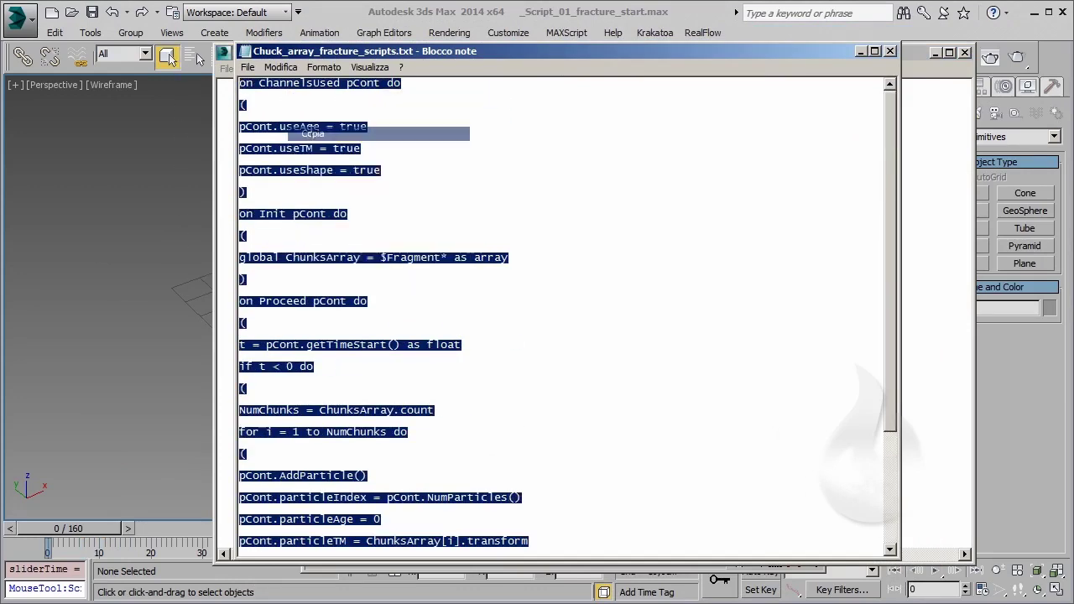
left_click(862, 52)
right_click(337, 148)
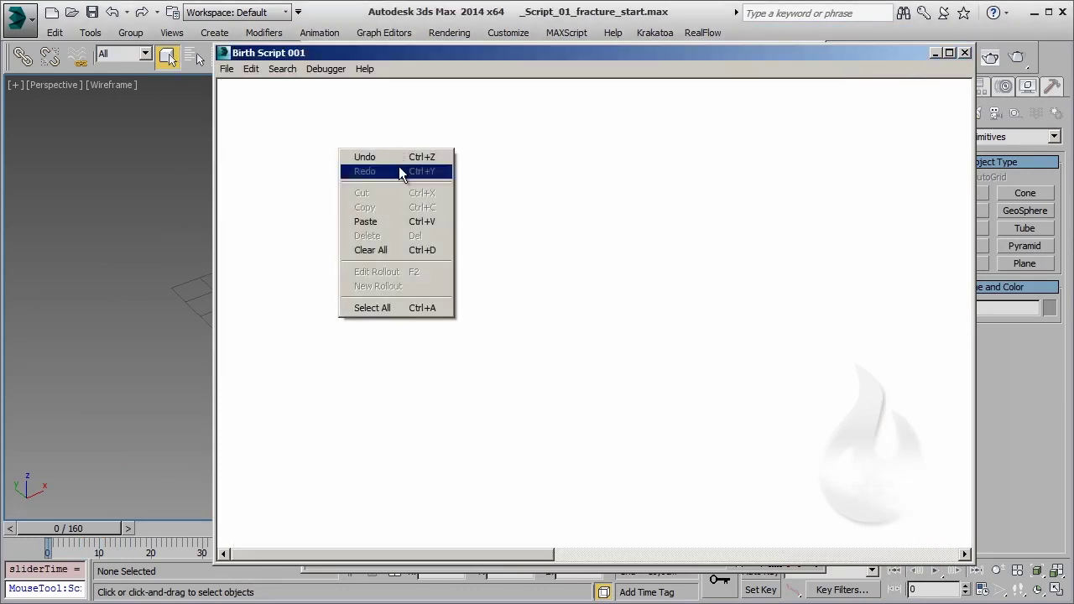
- Paste the chunk-array script into the empty Birth Script editor
left_click(393, 224)
scroll(497, 307, "up", 3)
scroll(498, 307, "up", 1)
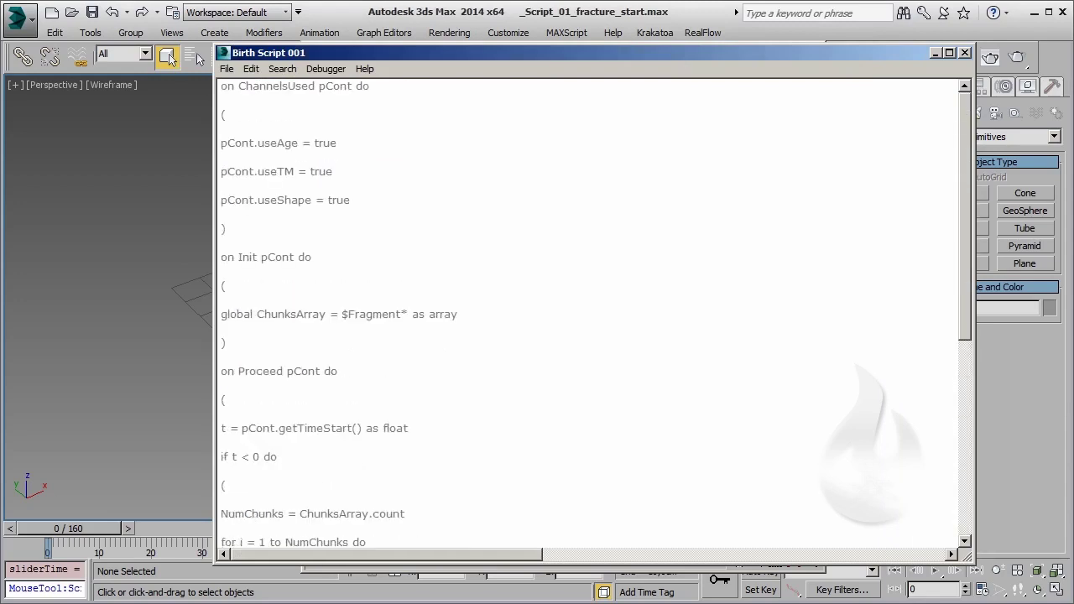
scroll(468, 201, "up", 2, "ctrl")
scroll(468, 202, "up", 2, "ctrl")
scroll(468, 202, "up", 2, "ctrl")
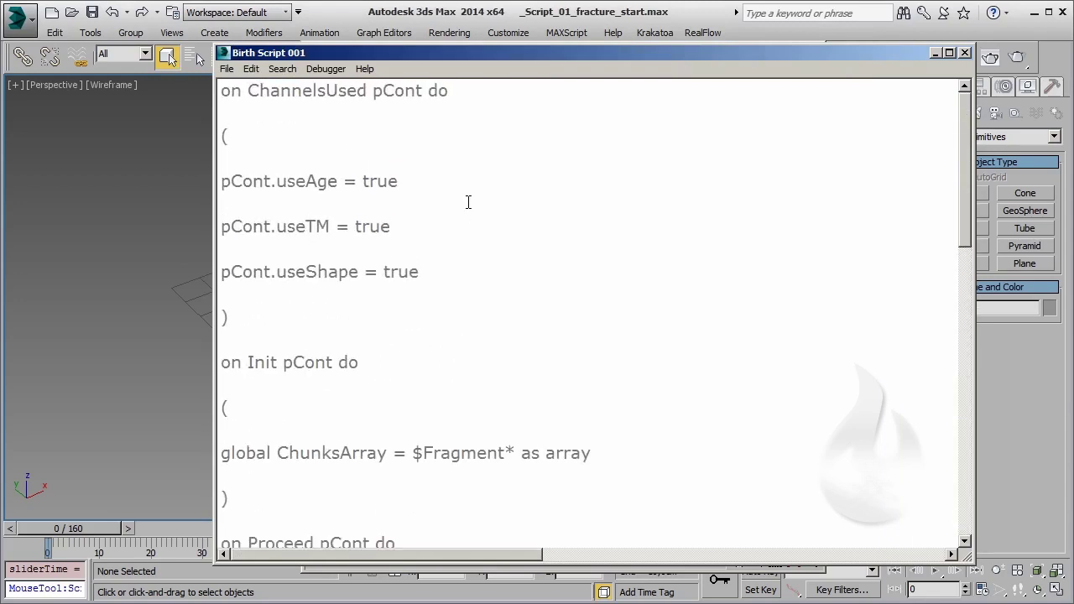
scroll(468, 202, "up", 1, "ctrl")
scroll(468, 202, "up", 1, "ctrl")
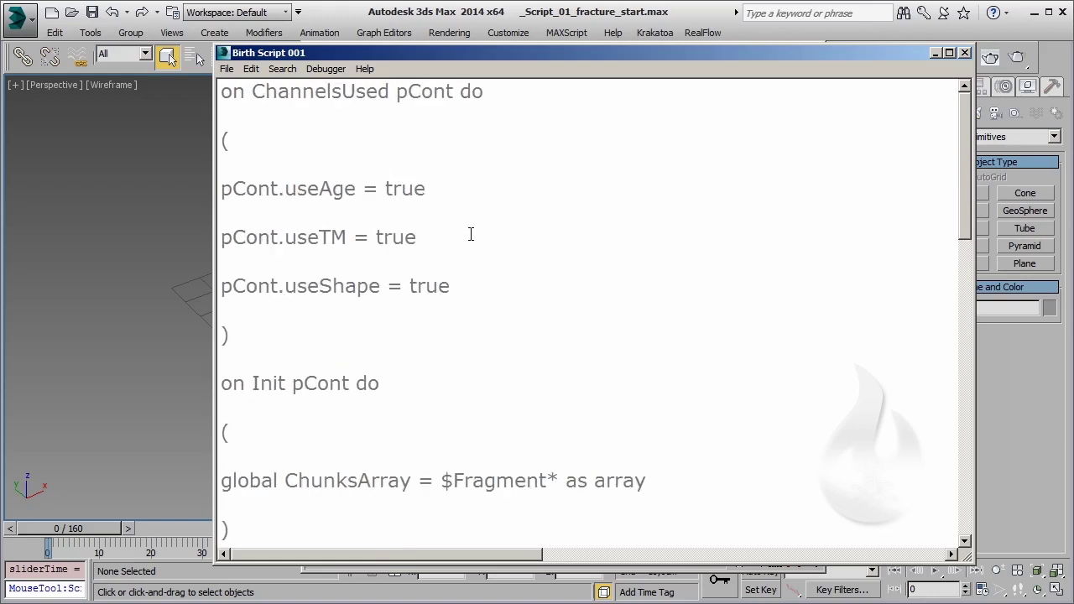
- Review the ChannelsUsed handler with its useAge and useTM channel settings
left_click(522, 92)
left_click_drag(522, 92, 204, 101)
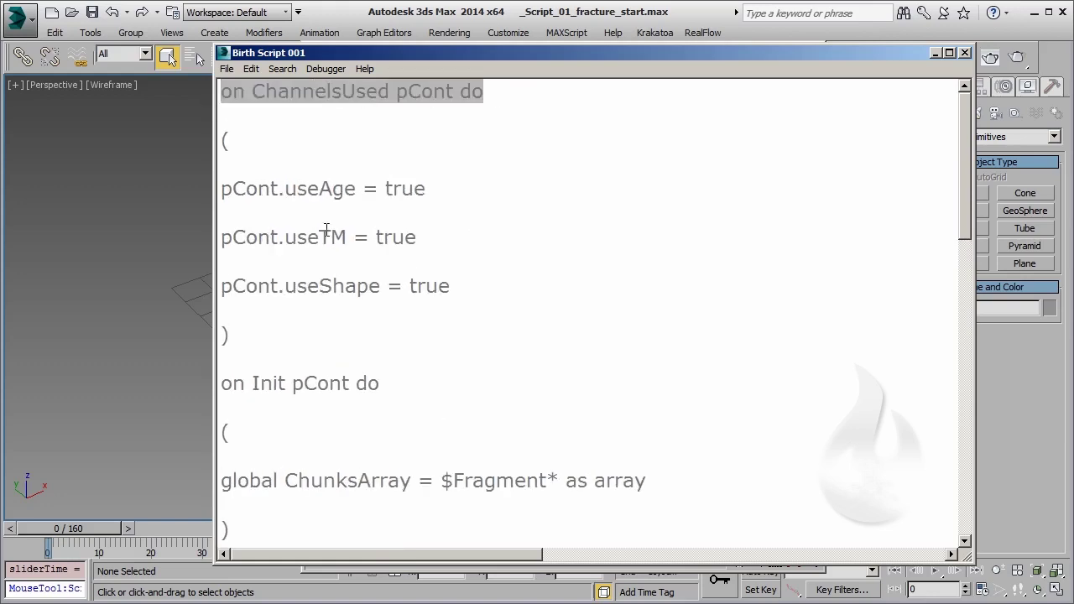
left_click(508, 238)
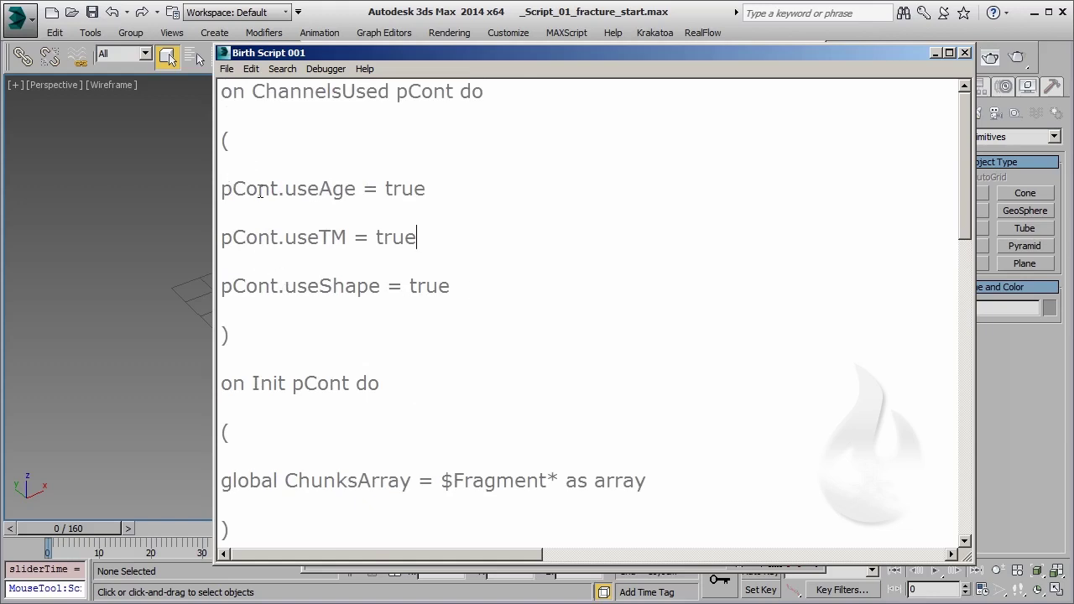
left_click_drag(286, 189, 425, 188)
left_click_drag(278, 238, 384, 238)
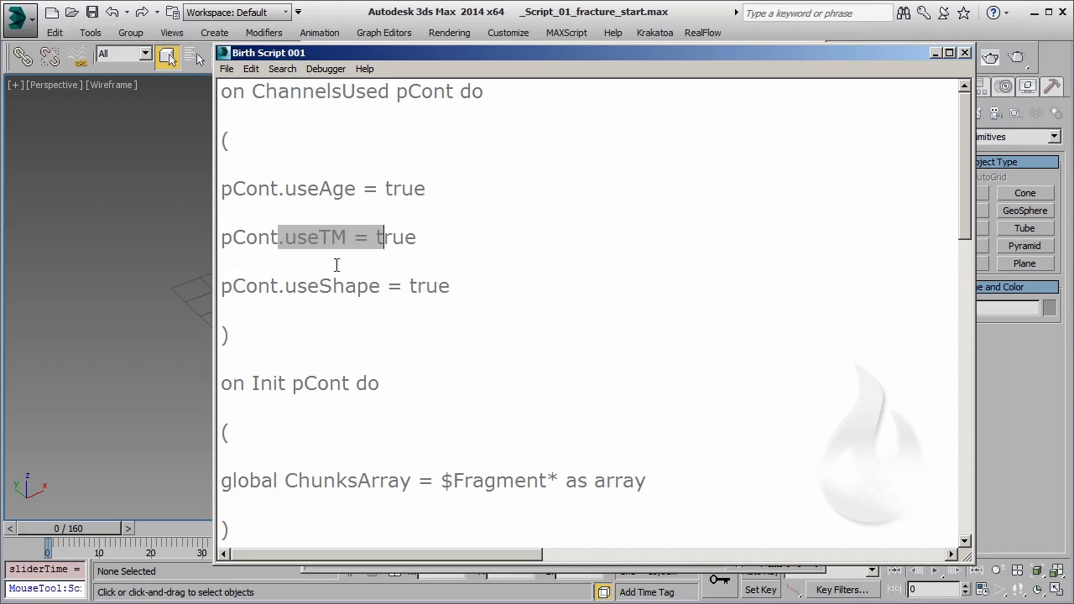
left_click(320, 213)
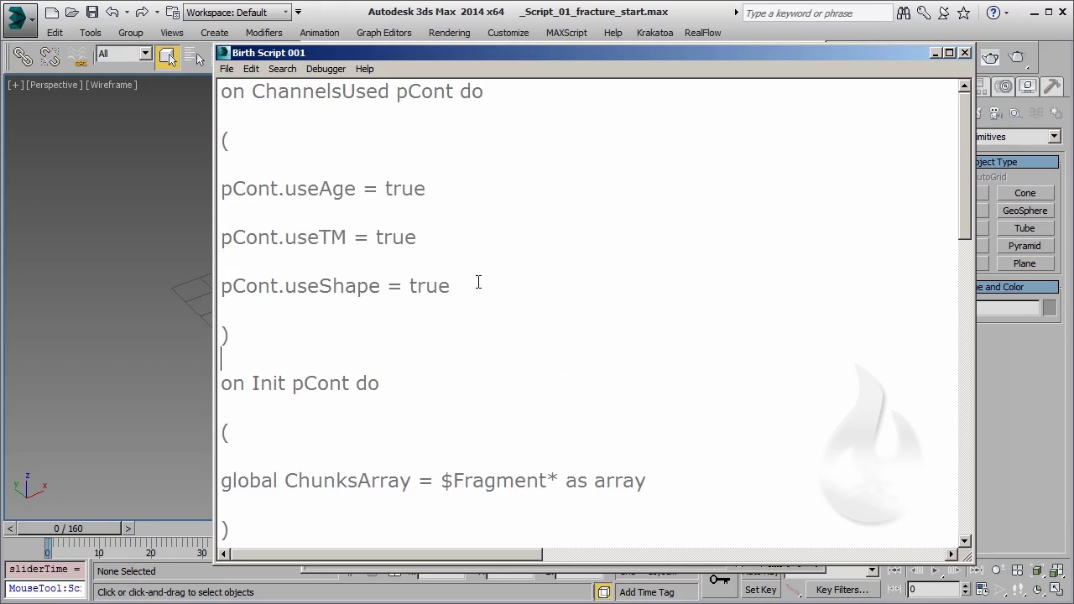
- Delete the blank lines so the useAge, useTM and useShape settings sit together
left_click(328, 266)
key("BackSpace")
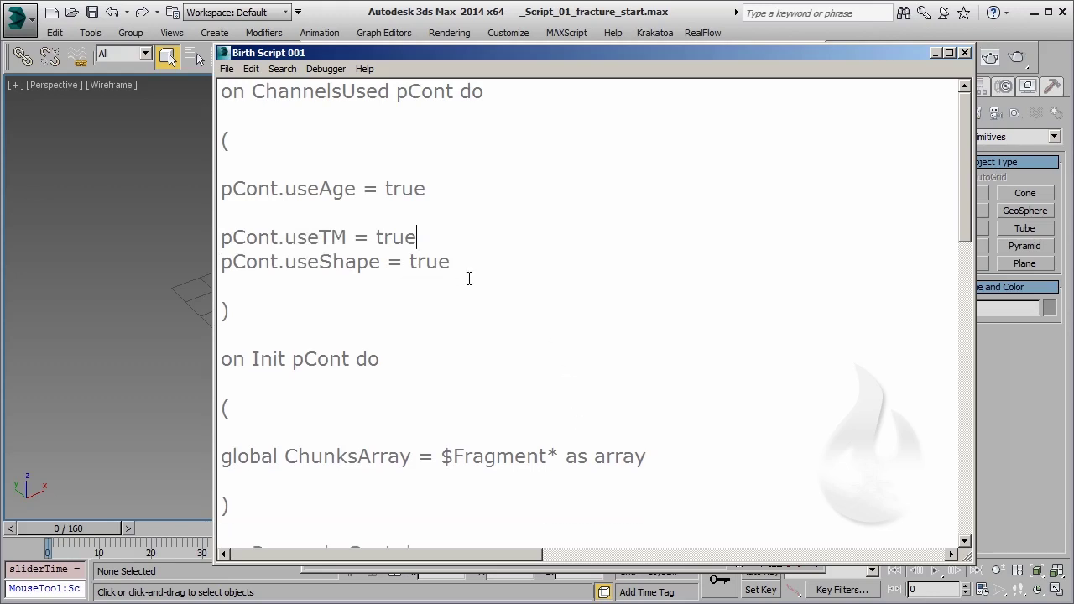
left_click(273, 213)
key("BackSpace")
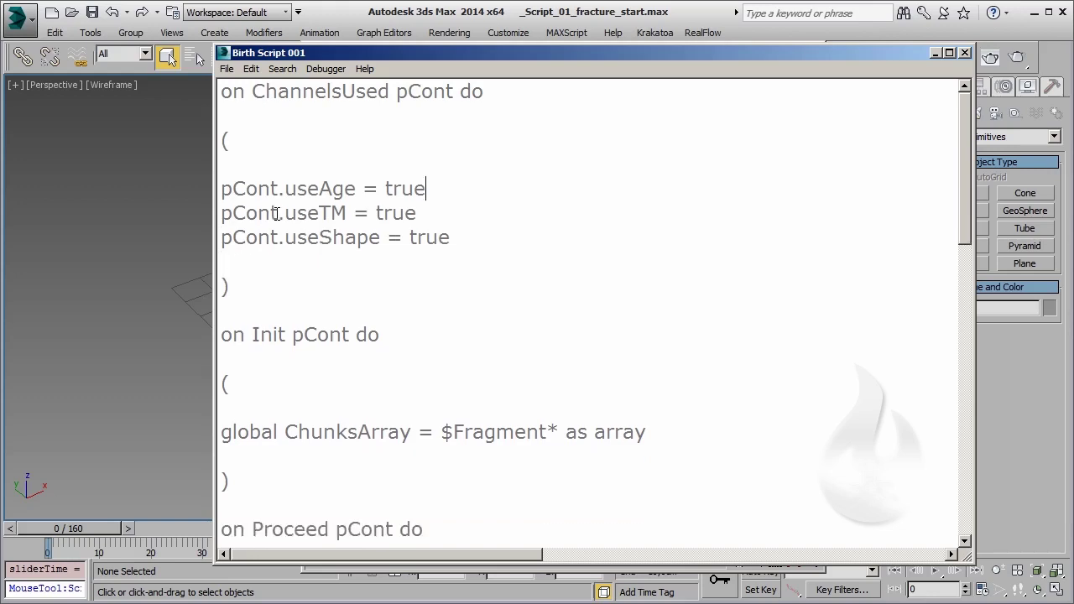
left_click(277, 309)
left_click(228, 265)
left_click(258, 366)
scroll(258, 366, "down", 3)
scroll(312, 355, "down", 1)
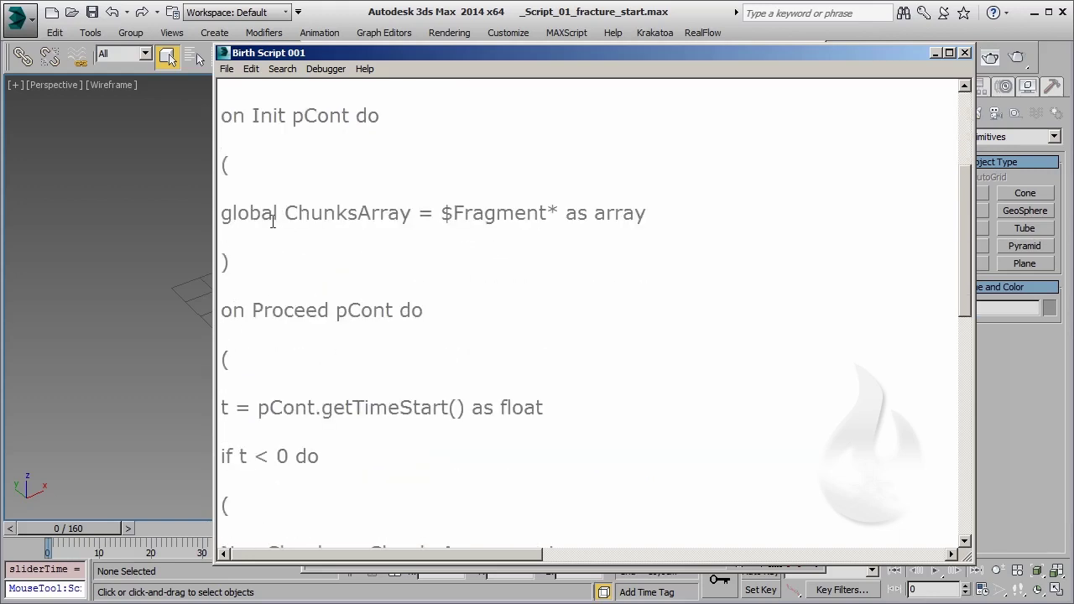
left_click_drag(230, 213, 696, 214)
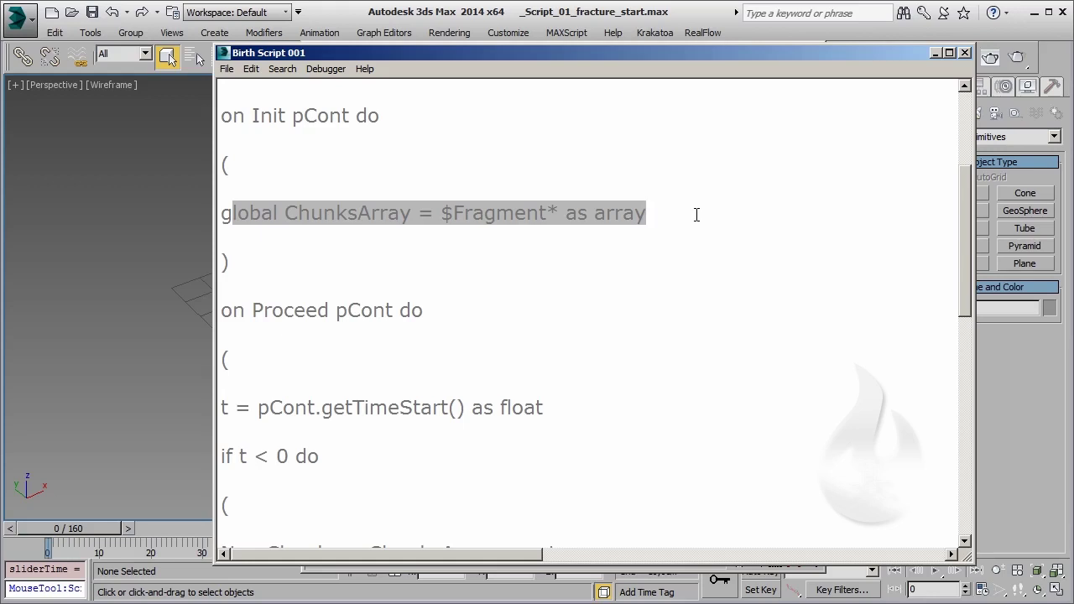
left_click(697, 215)
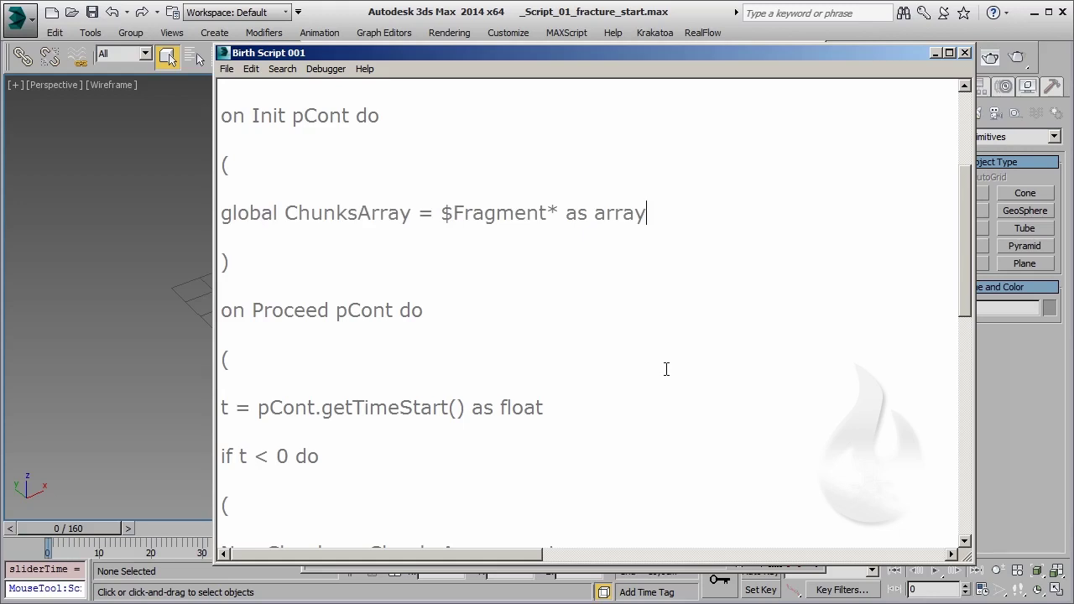
scroll(460, 387, "down", 1)
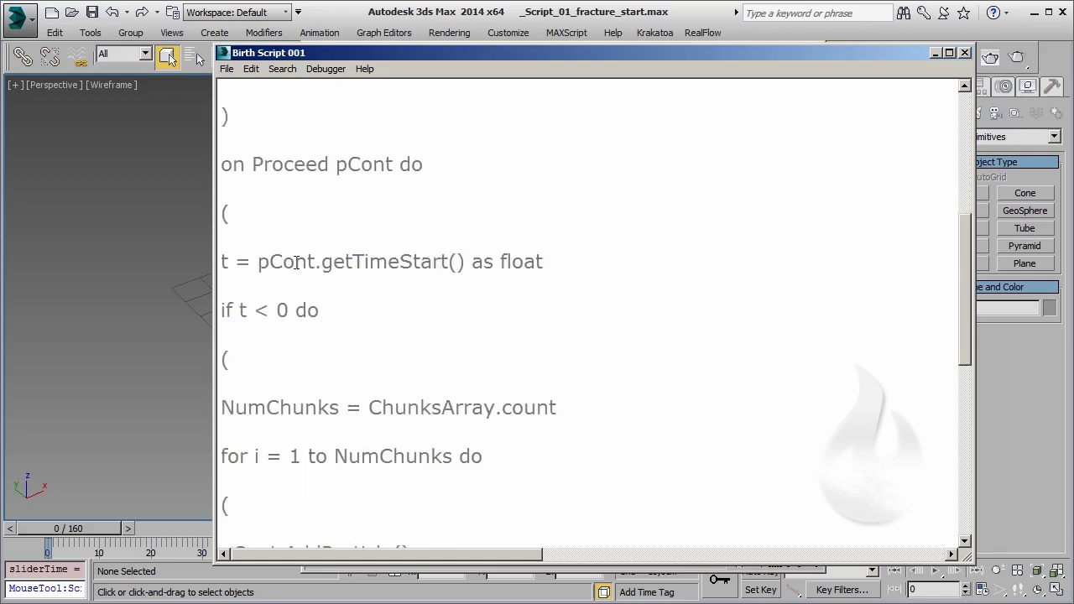
left_click(240, 287)
left_click_drag(232, 270, 212, 265)
left_click(560, 281)
- Scroll through the chunk birth script to review it around pCont.AddParticle()
scroll(270, 407, "down", 1)
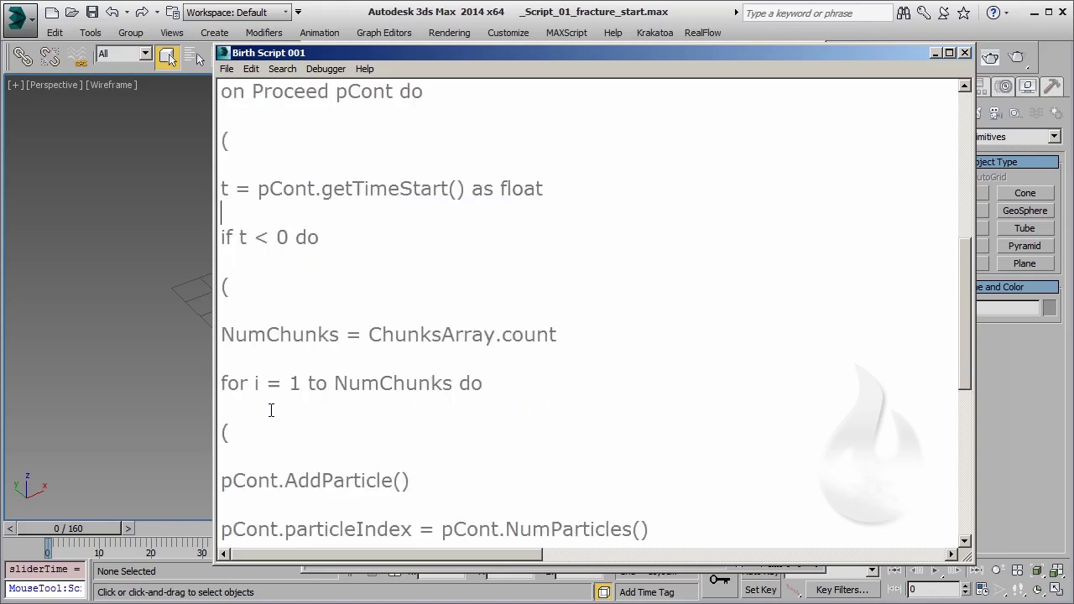
scroll(270, 407, "down", 2)
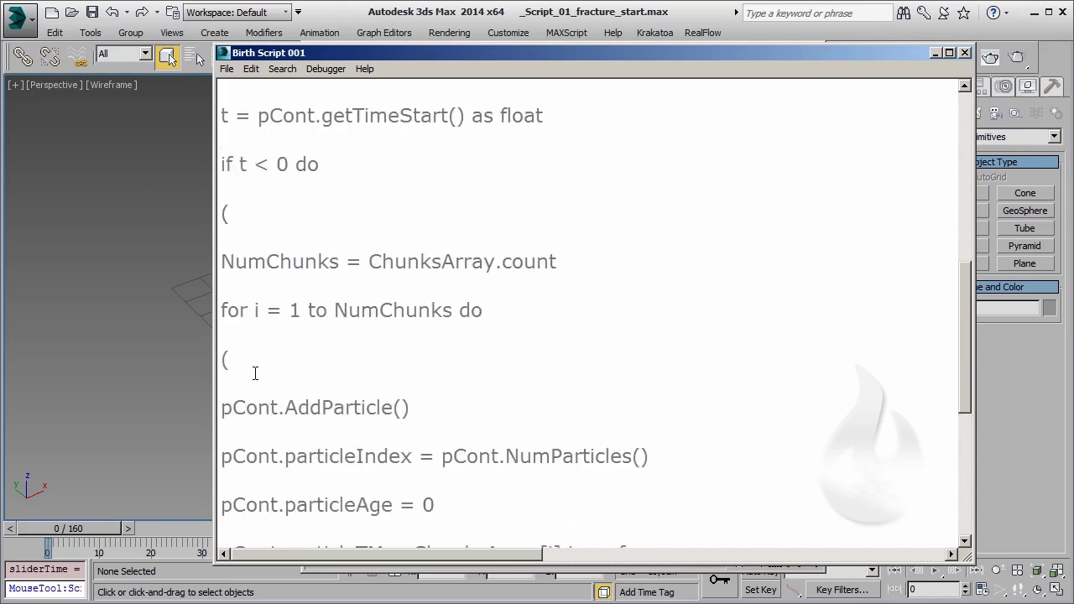
scroll(255, 373, "down", 1)
scroll(256, 372, "down", 1)
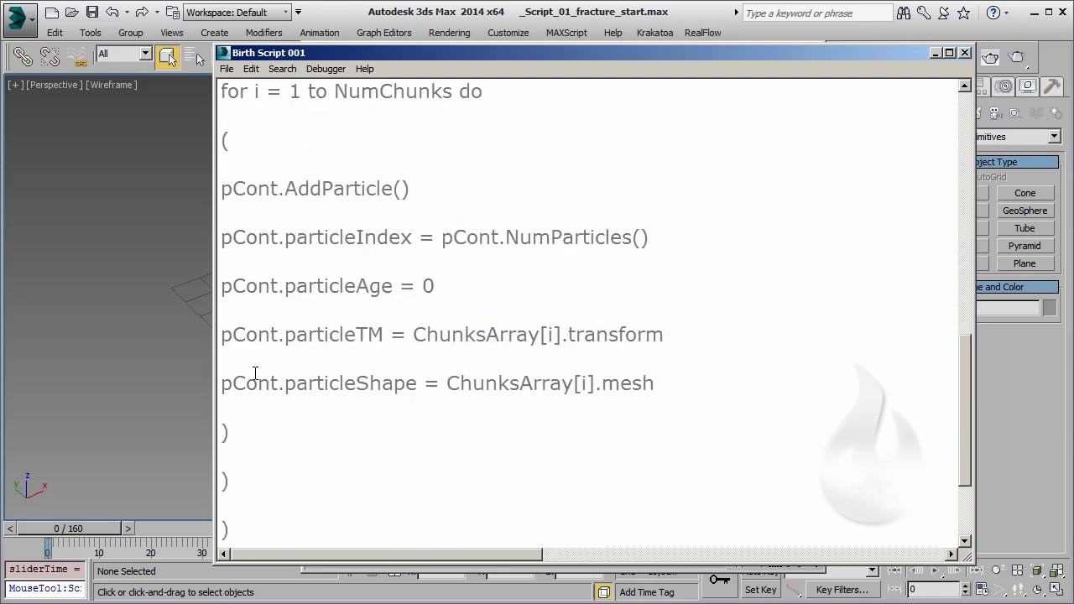
left_click(240, 220)
scroll(338, 460, "down", 1)
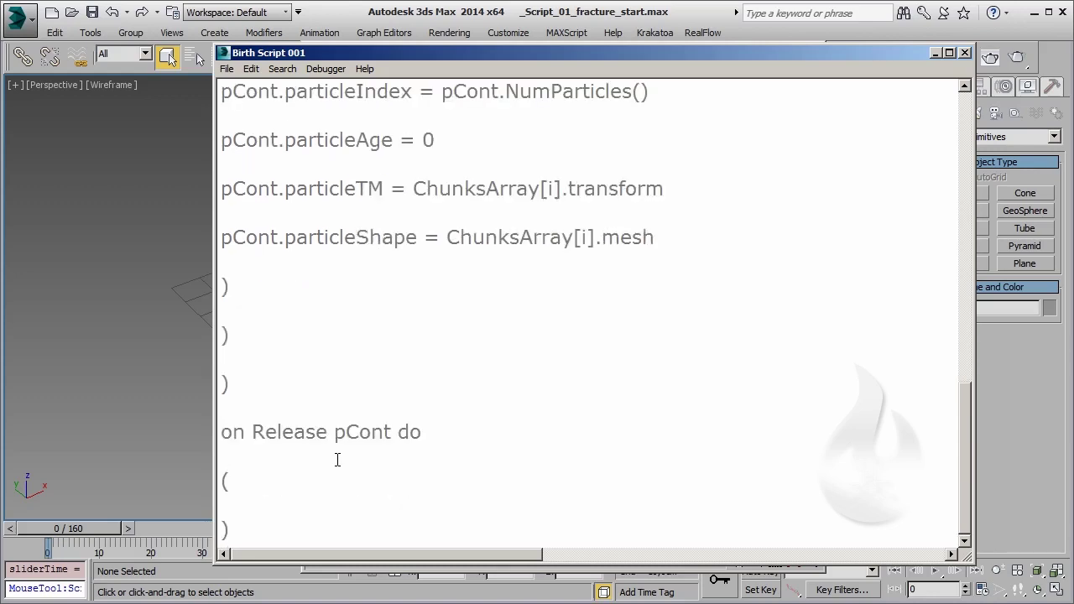
scroll(337, 460, "up", 5)
scroll(337, 460, "up", 5)
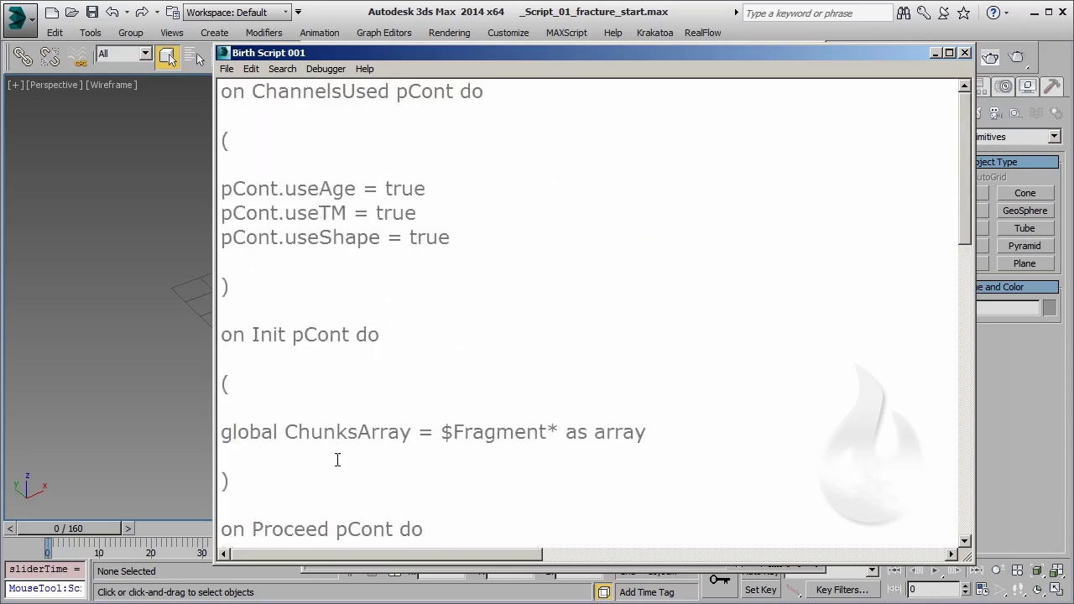
- Switch to Particle View and look over the particle flow
left_click(935, 53)
scroll(362, 376, "down", 3)
scroll(370, 384, "down", 5)
scroll(302, 494, "down", 4)
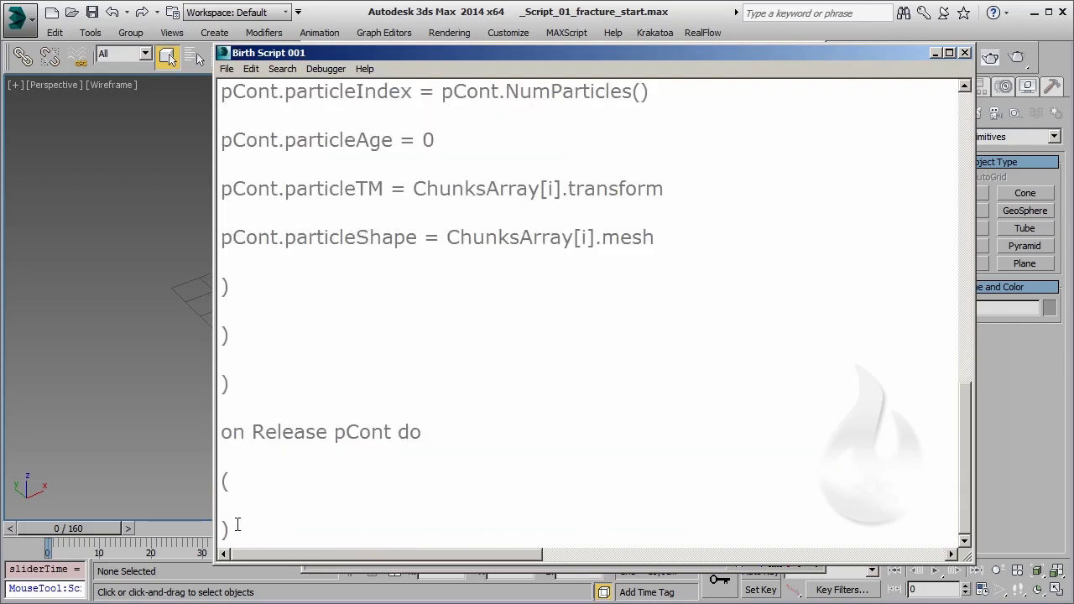
scroll(317, 428, "up", 4)
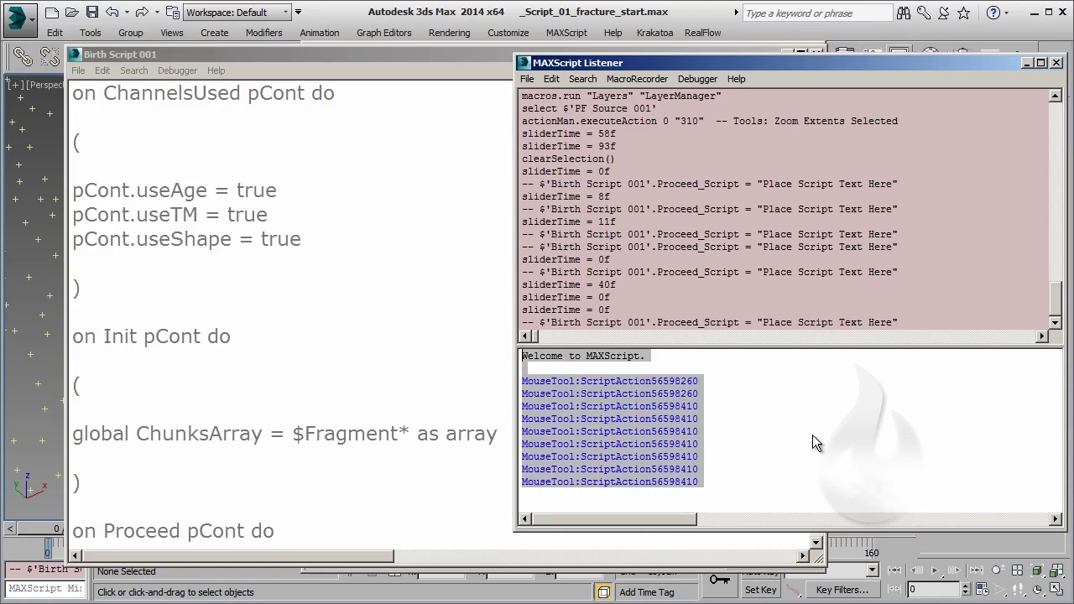
- Run select $Fragment* to select all 71 Fragment chunks and show them in the Layer Manager
key("Delete")
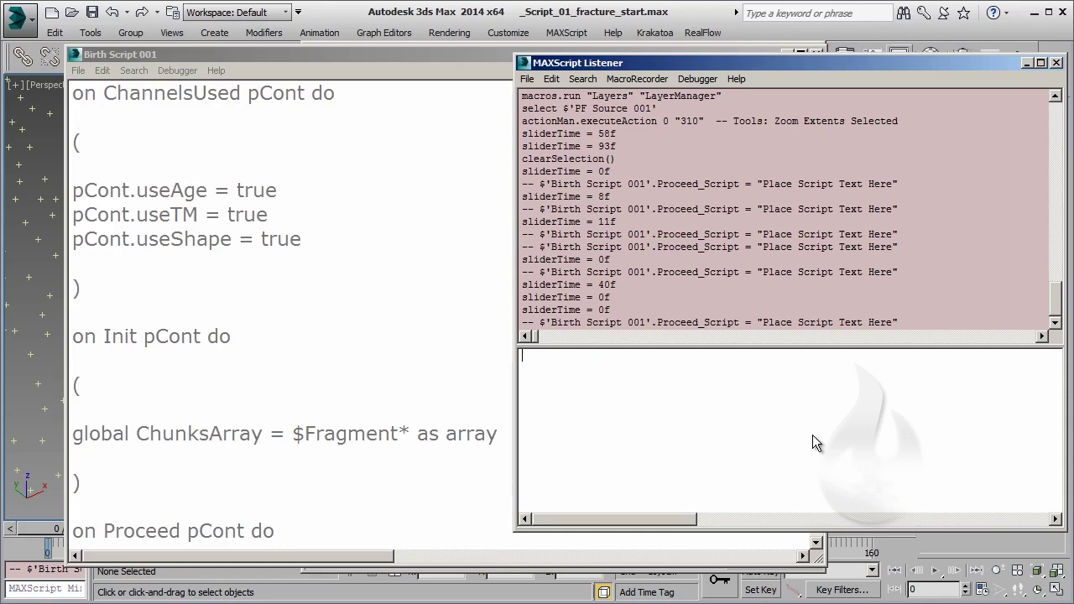
left_click(442, 427)
key("ctrl+e")
left_click(998, 422)
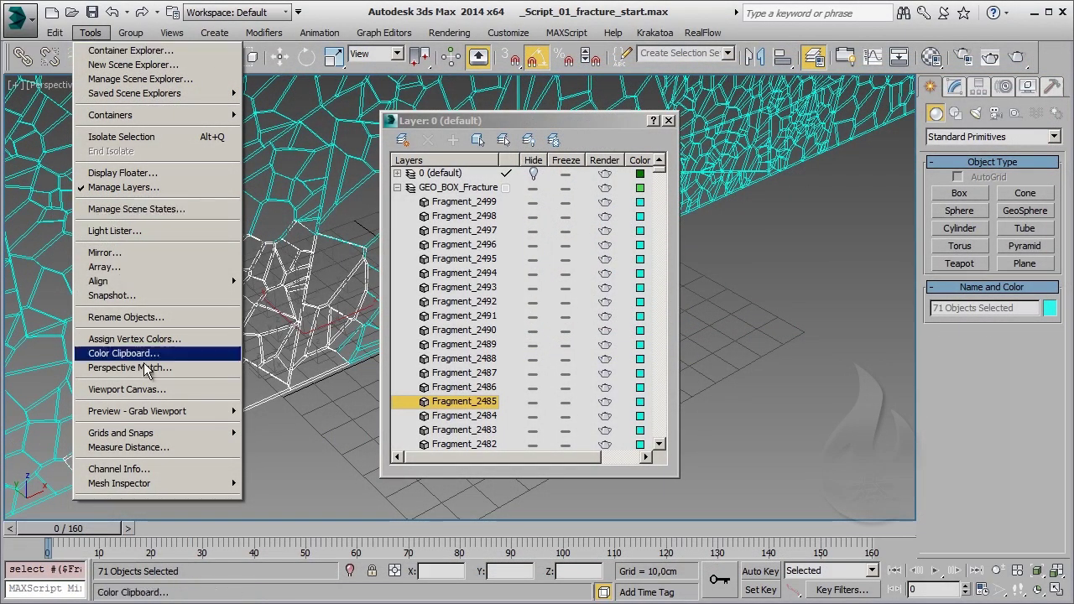
- Choose Tools > Rename Objects for the 71 selected Fragment chunks
left_click(154, 322)
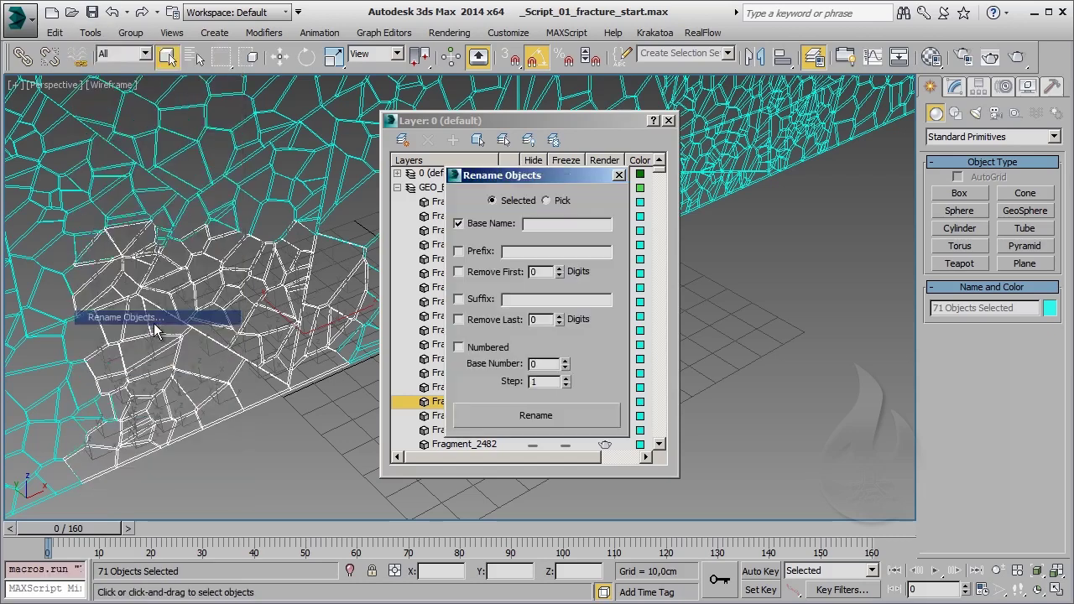